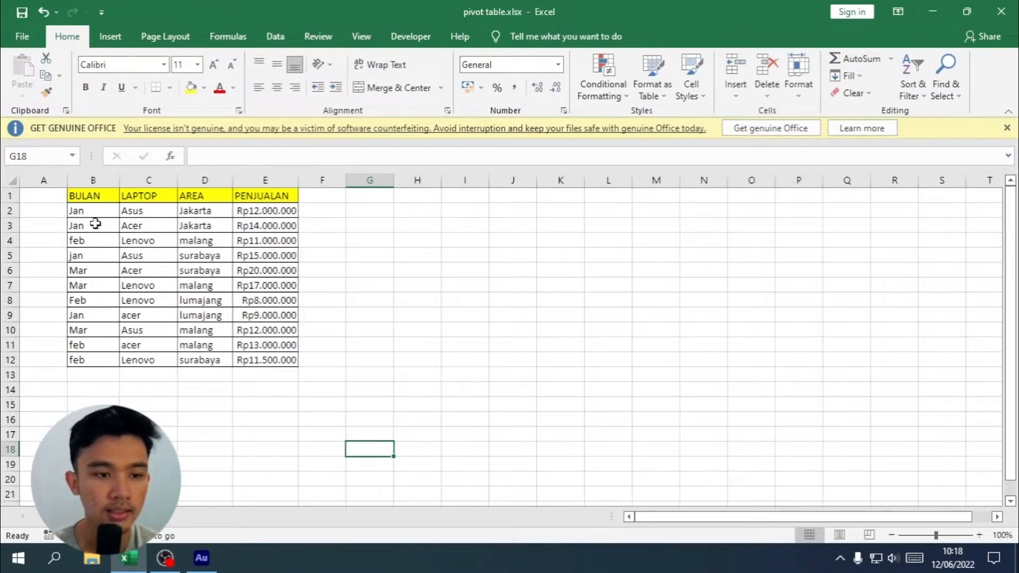
# Step: Create a PivotTable from the sales data in B1:E12, placed on the existing worksheet at cell J1
pyautogui.moveTo(82, 197); pyautogui.dragTo(276, 353)
pyautogui.click(407, 319)
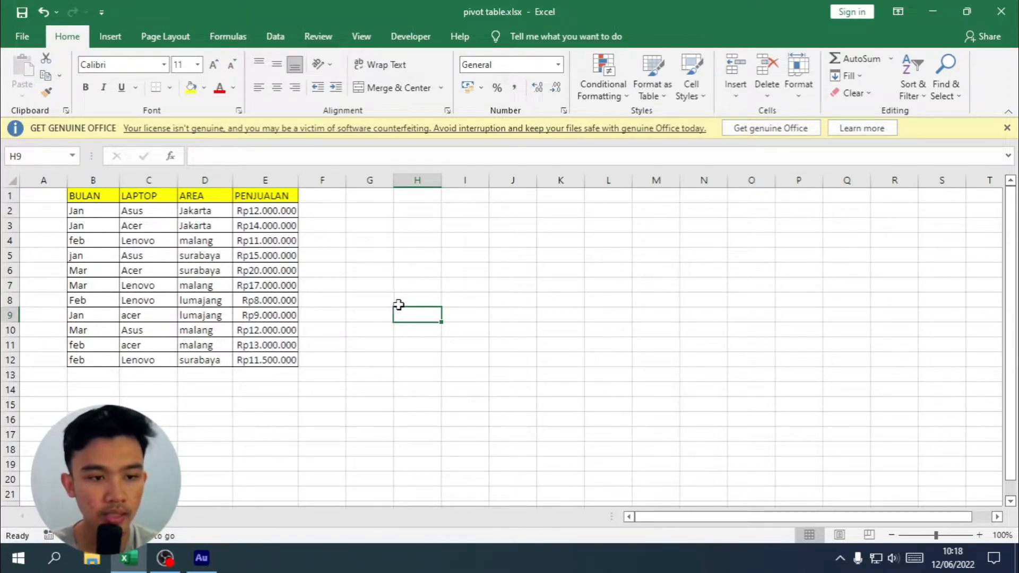
pyautogui.moveTo(91, 194); pyautogui.dragTo(273, 357)
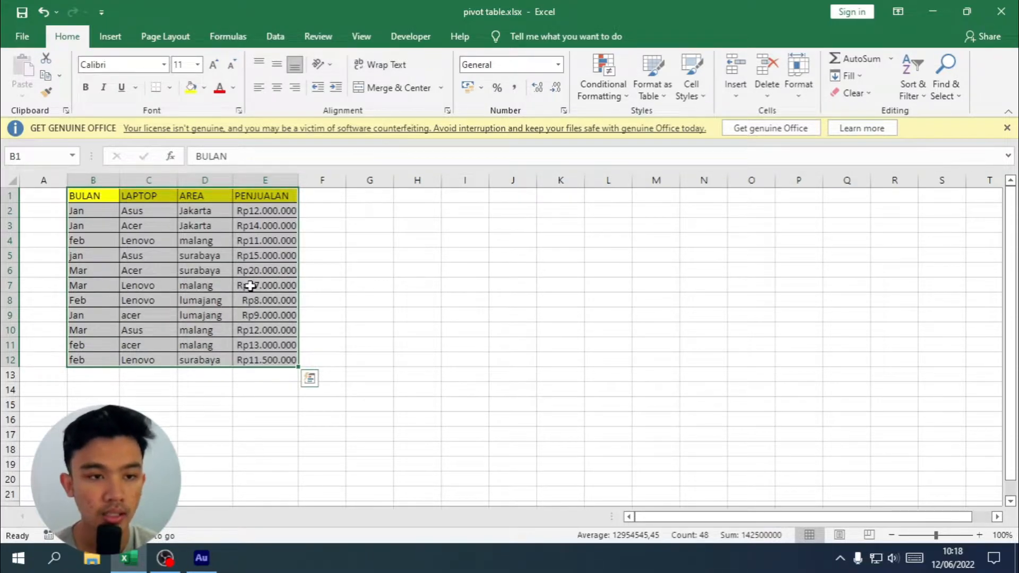
pyautogui.click(118, 41)
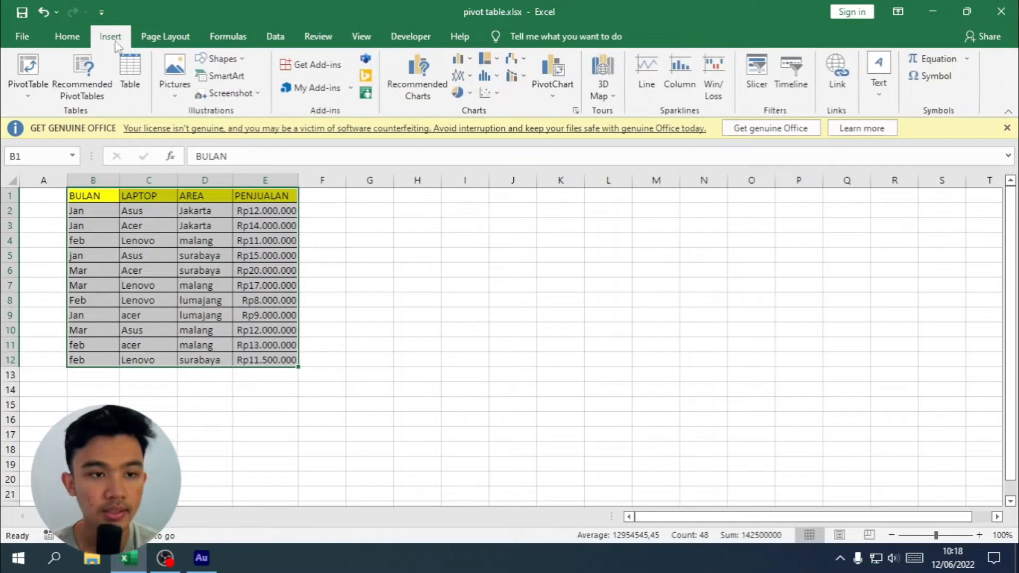
pyautogui.click(29, 69)
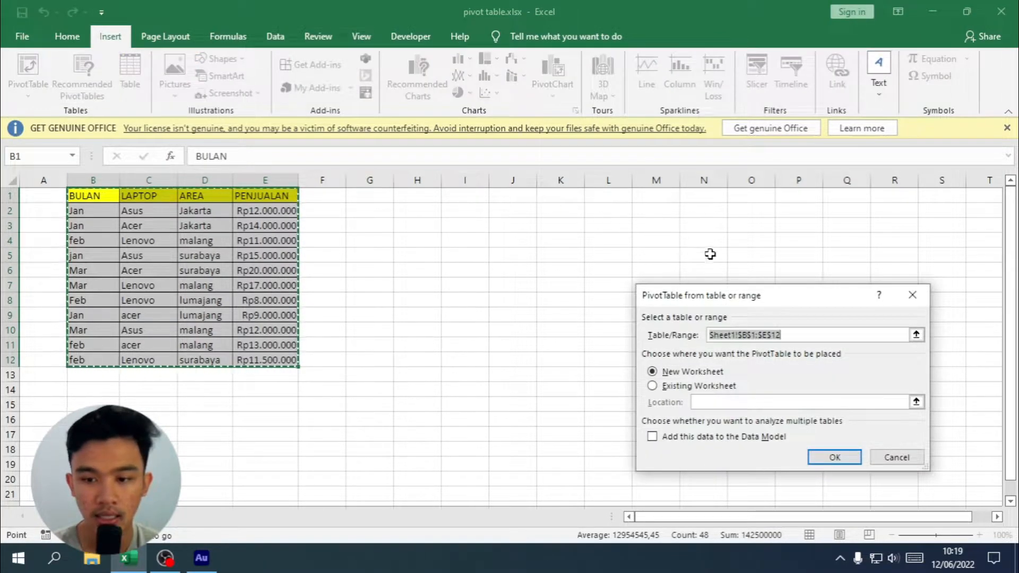
pyautogui.moveTo(764, 299); pyautogui.dragTo(671, 203)
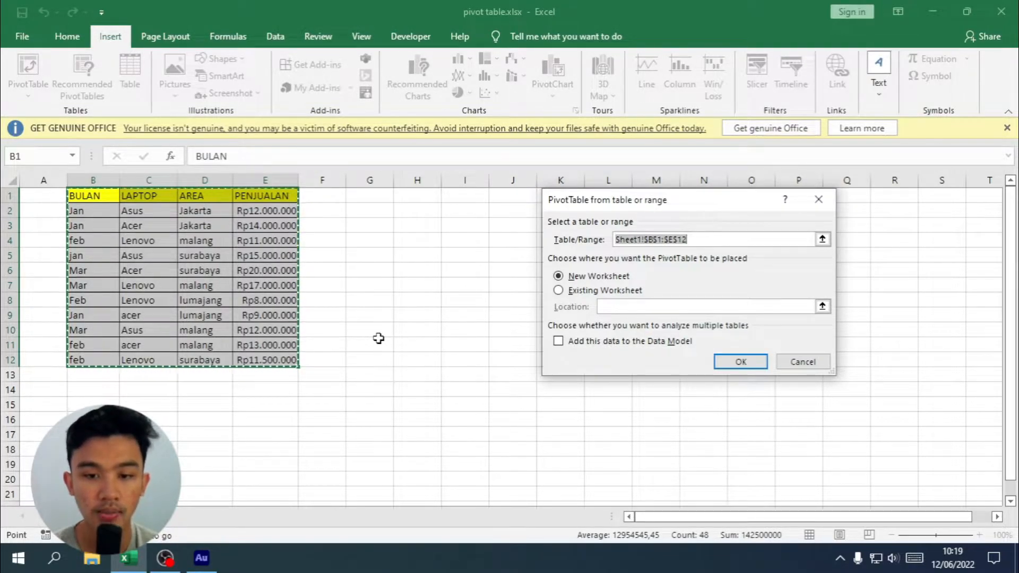
pyautogui.click(583, 293)
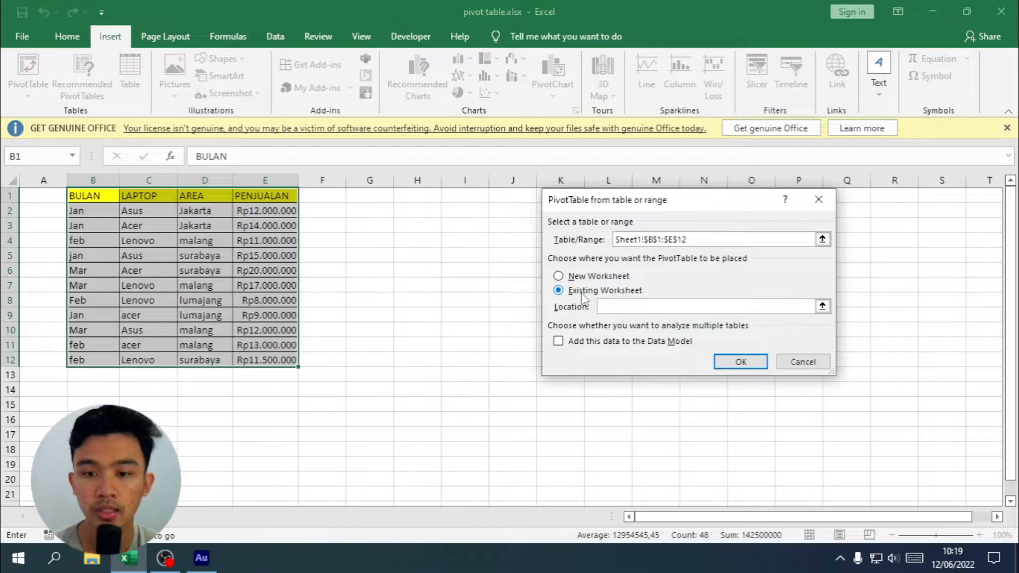
pyautogui.moveTo(634, 202); pyautogui.dragTo(724, 254)
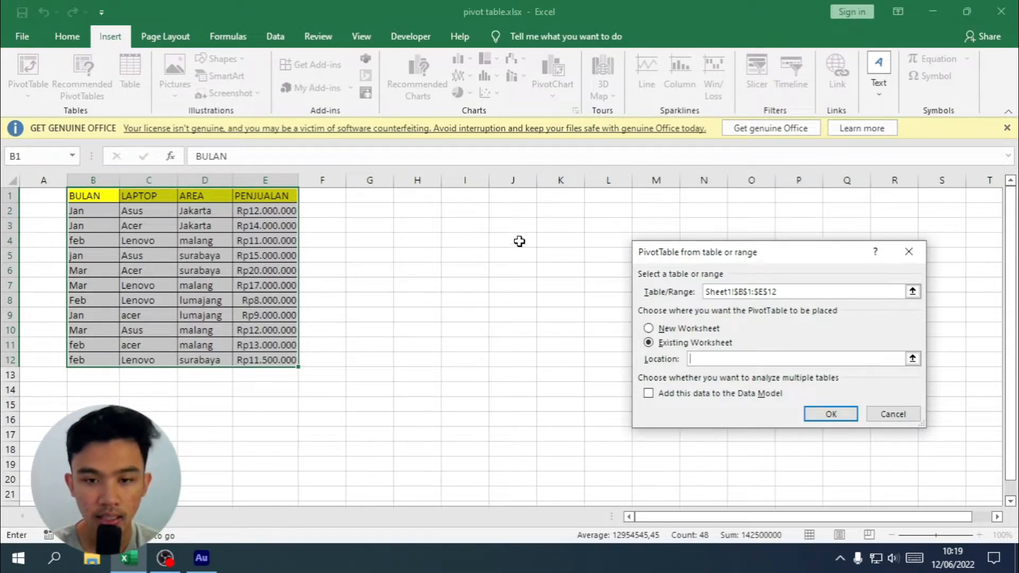
pyautogui.click(505, 200)
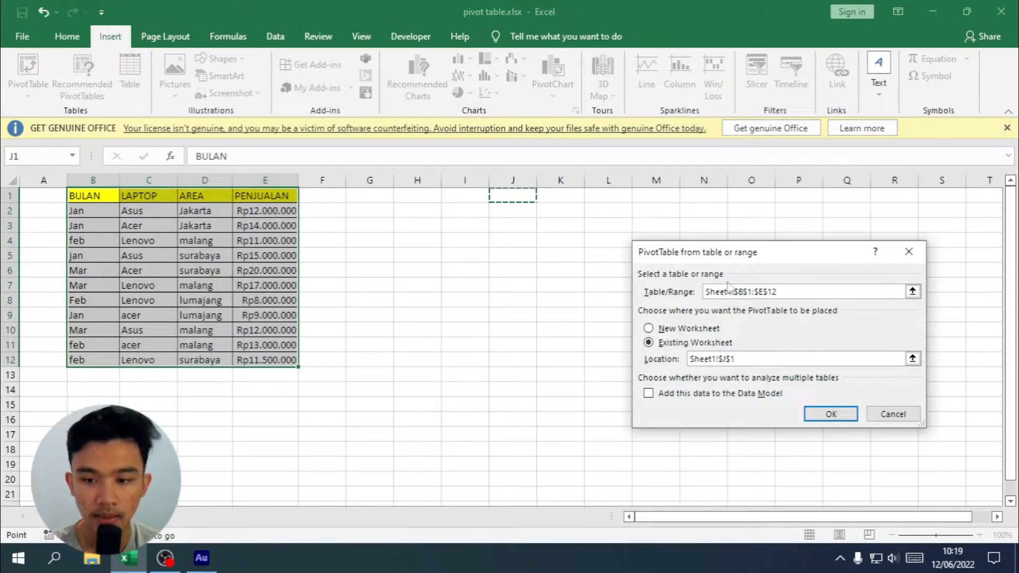
pyautogui.moveTo(744, 250); pyautogui.dragTo(570, 272)
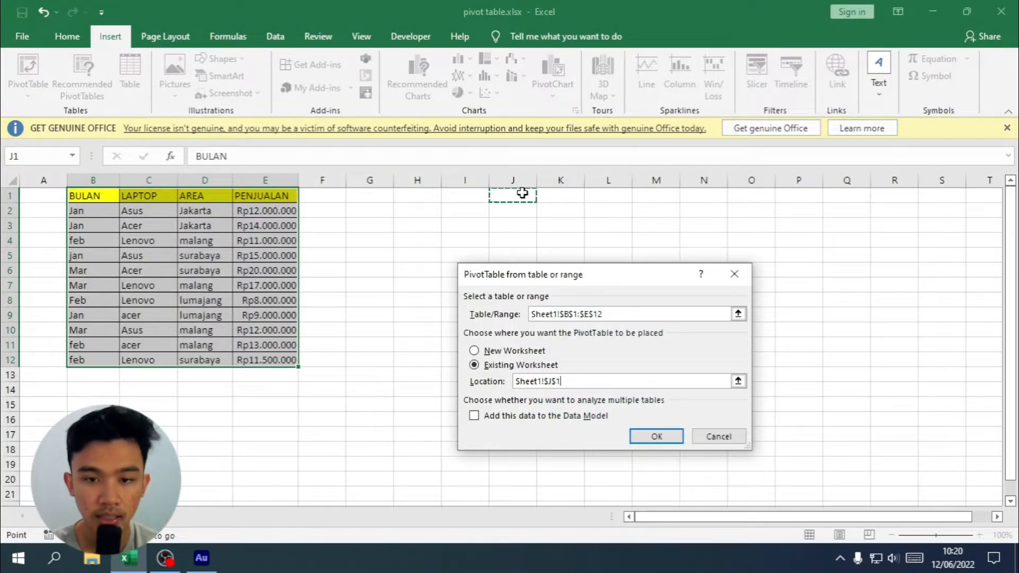
pyautogui.moveTo(654, 276); pyautogui.dragTo(791, 210)
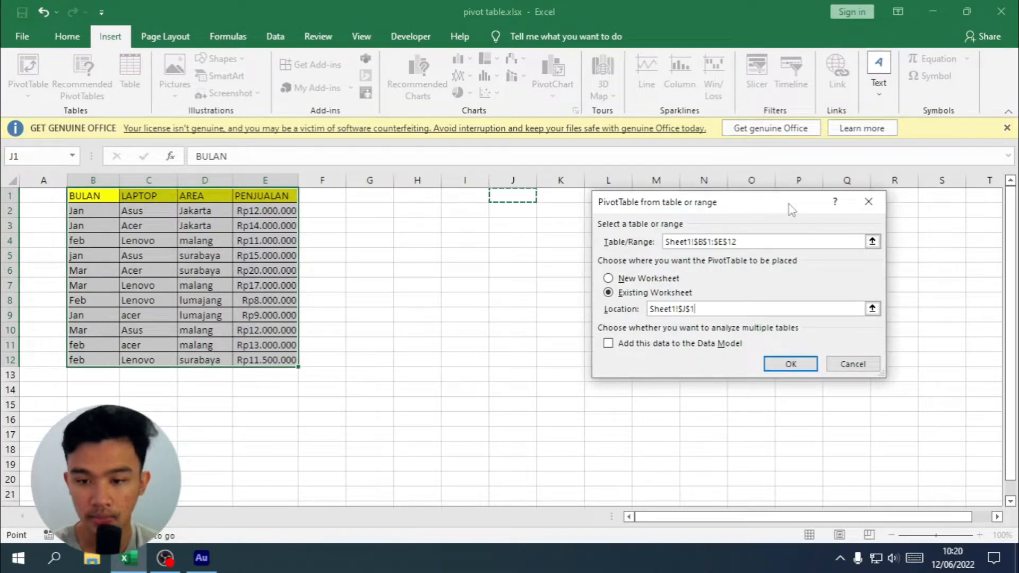
pyautogui.click(790, 364)
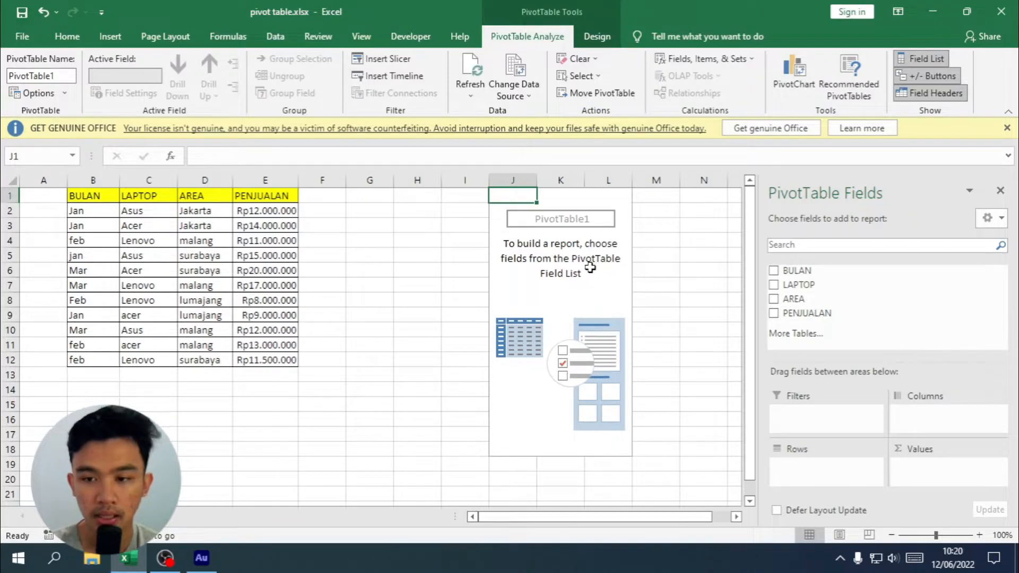
# Step: Add the BULAN field to the Columns area of the PivotTable
pyautogui.moveTo(703, 518); pyautogui.dragTo(723, 518)
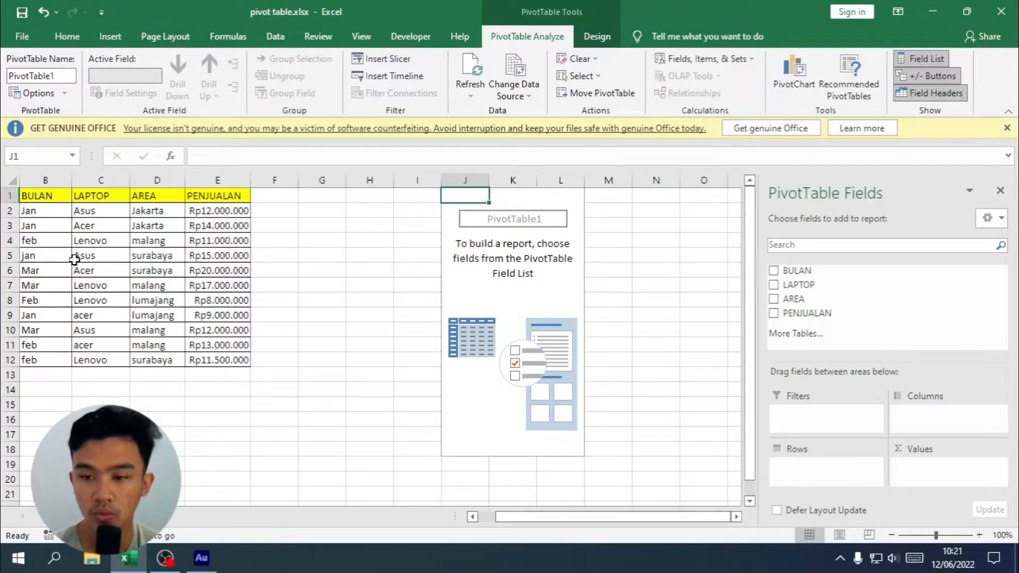
pyautogui.moveTo(788, 272); pyautogui.dragTo(924, 422)
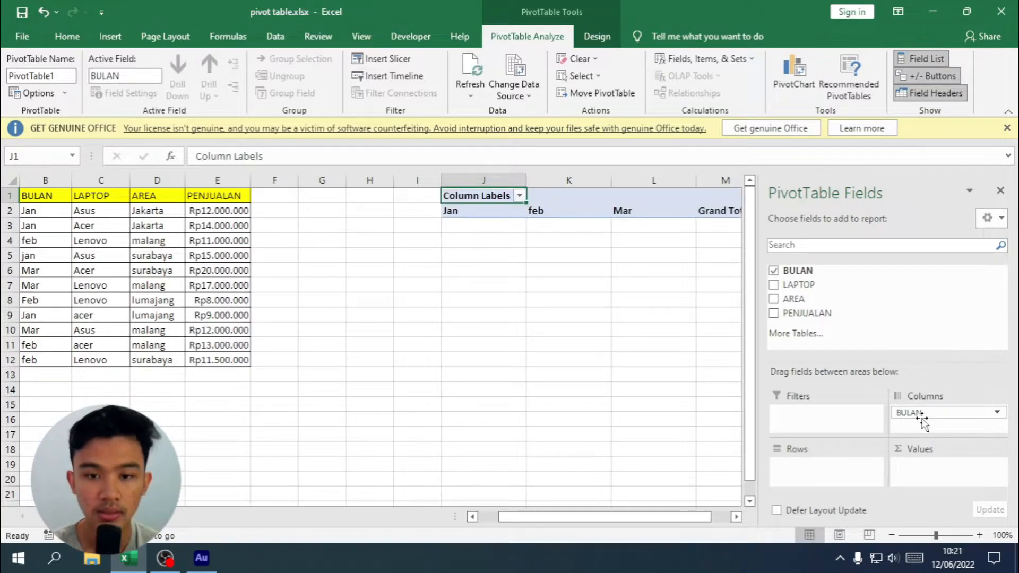
pyautogui.moveTo(524, 516); pyautogui.dragTo(590, 514)
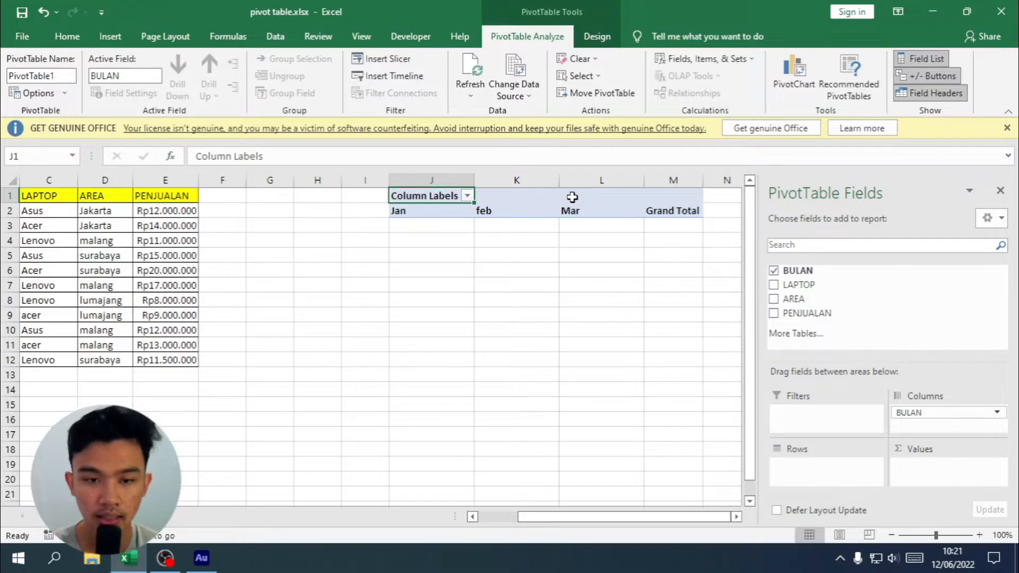
# Step: Move the BULAN field from the Columns area to the Rows area and go through the month row labels
pyautogui.moveTo(906, 412); pyautogui.dragTo(798, 466)
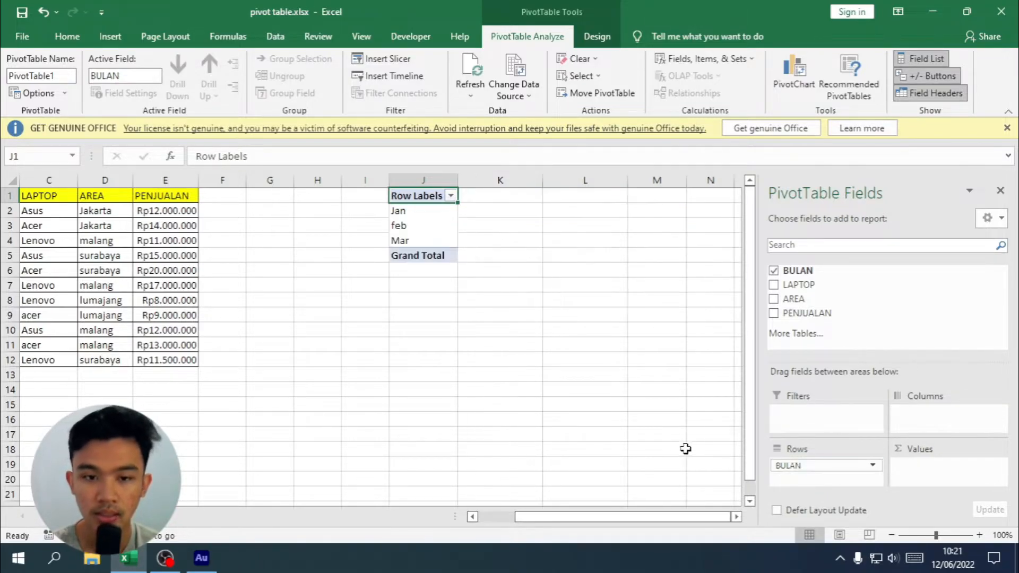
pyautogui.click(396, 212)
pyautogui.click(394, 228)
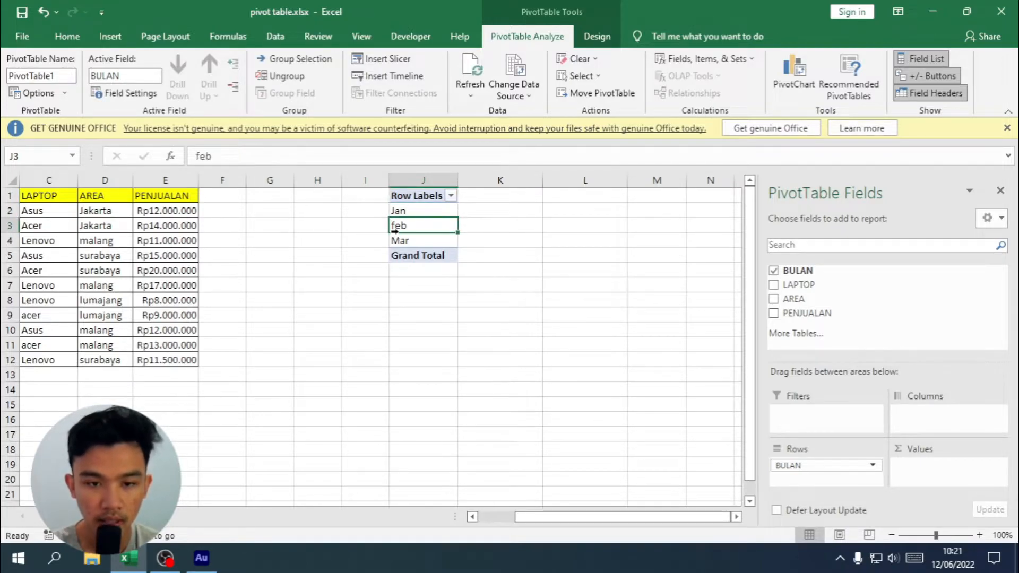
pyautogui.click(393, 244)
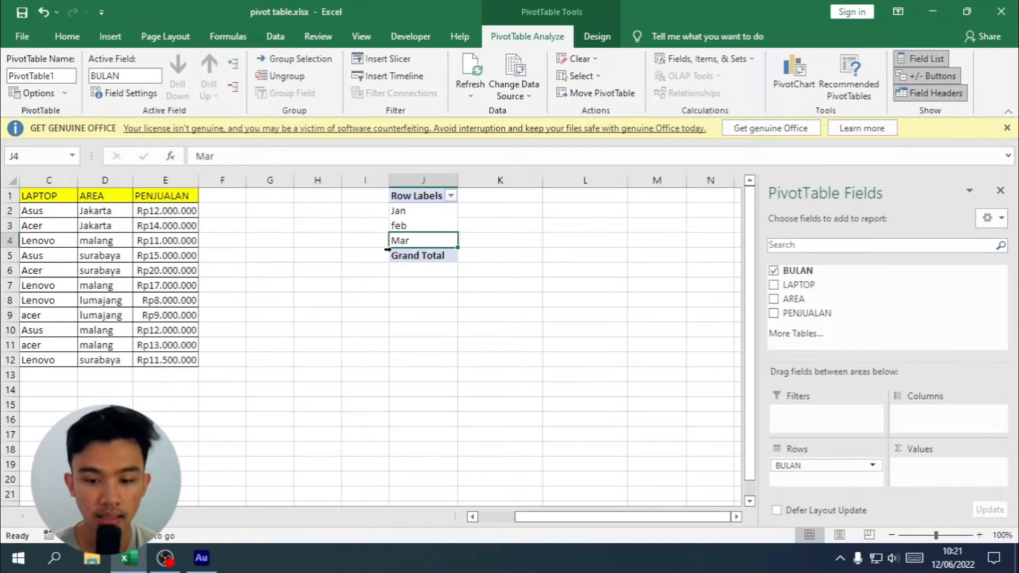
# Step: Add the LAPTOP field to the Columns area so each laptop brand gets its own column
pyautogui.moveTo(547, 516); pyautogui.dragTo(510, 517)
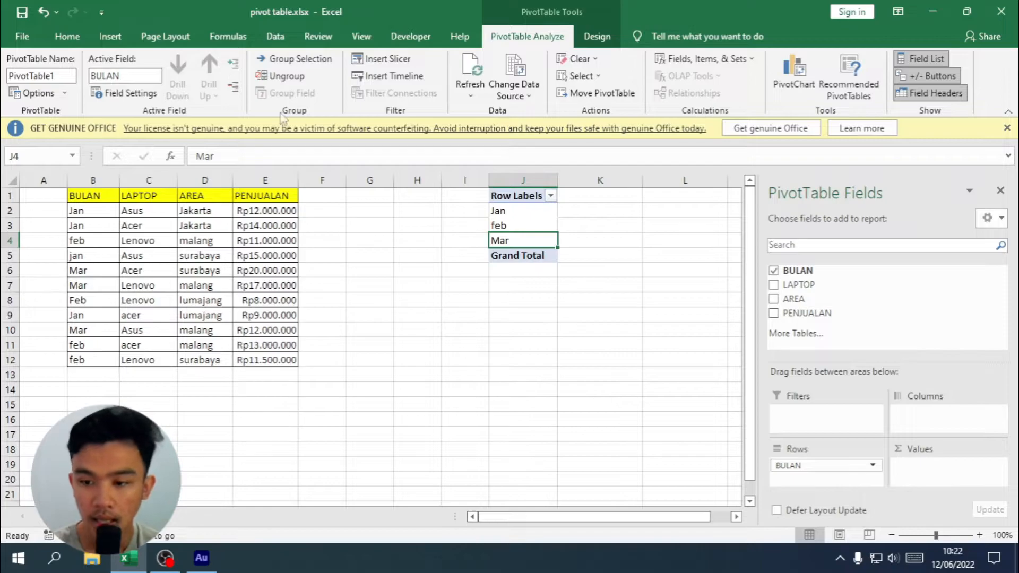
pyautogui.moveTo(799, 288); pyautogui.dragTo(933, 421)
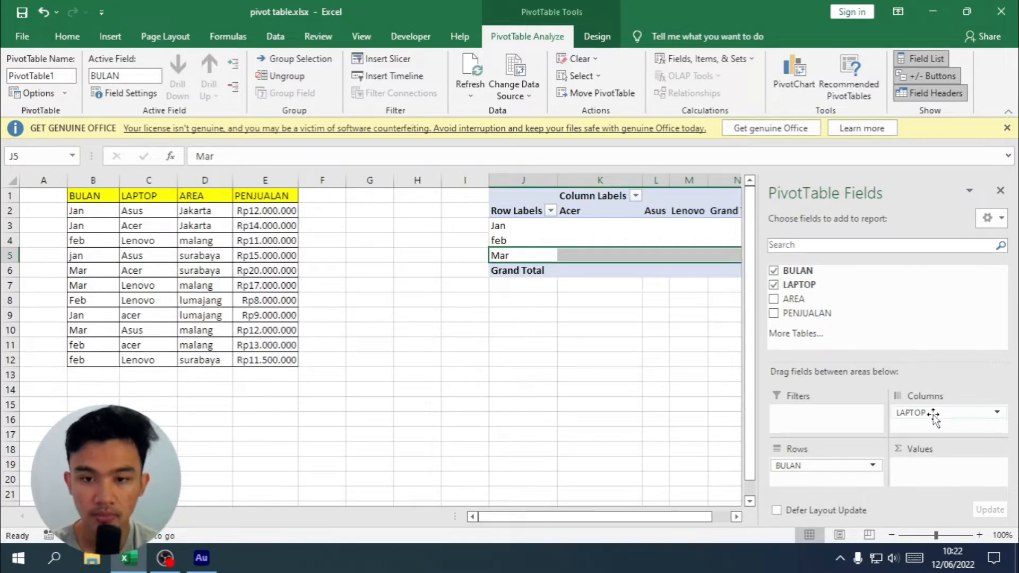
pyautogui.moveTo(536, 523); pyautogui.dragTo(555, 523)
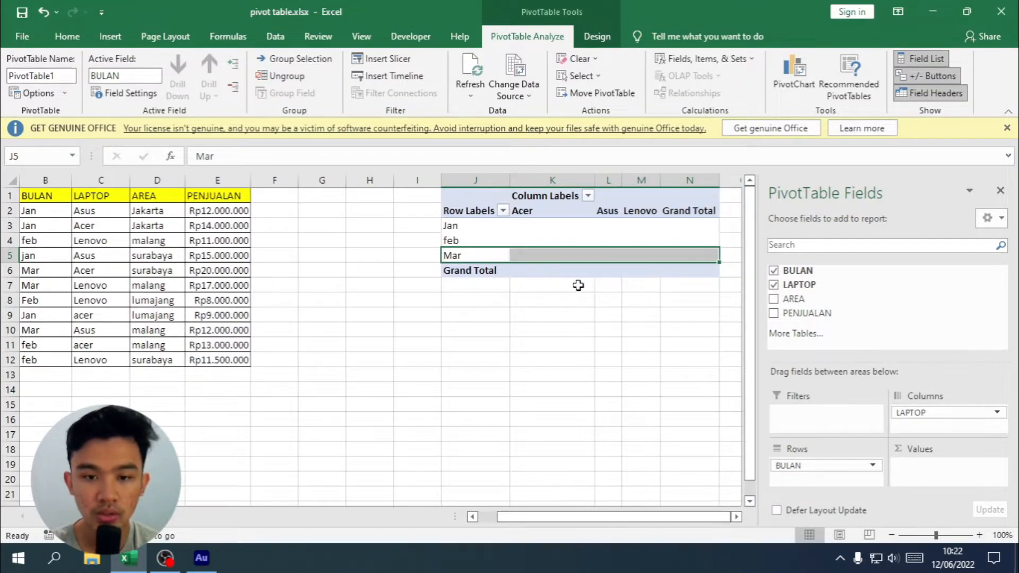
# Step: Examine where the Jan, feb and Mar rows of the PivotTable meet the Acer column
pyautogui.click(465, 227)
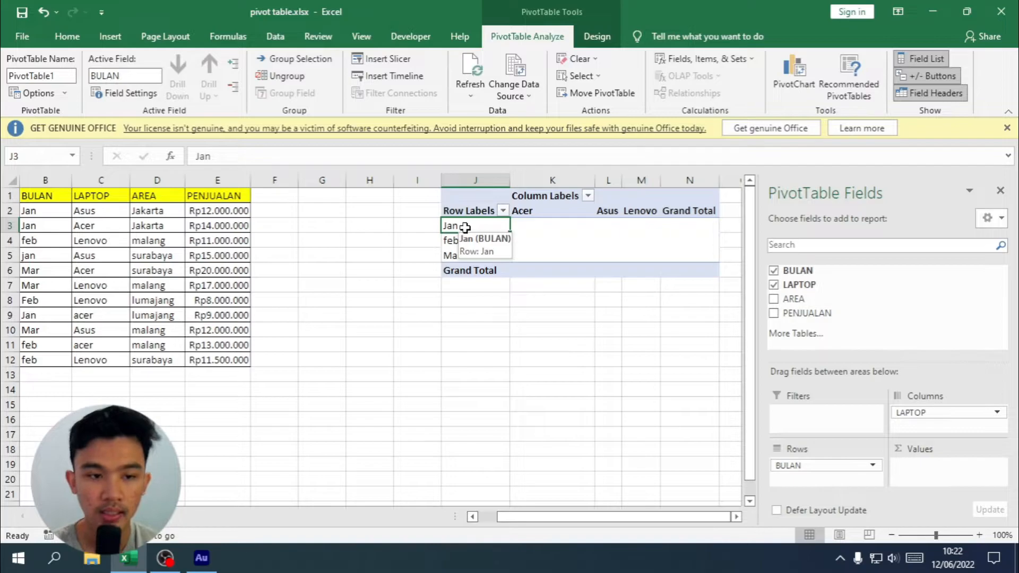
pyautogui.click(530, 227)
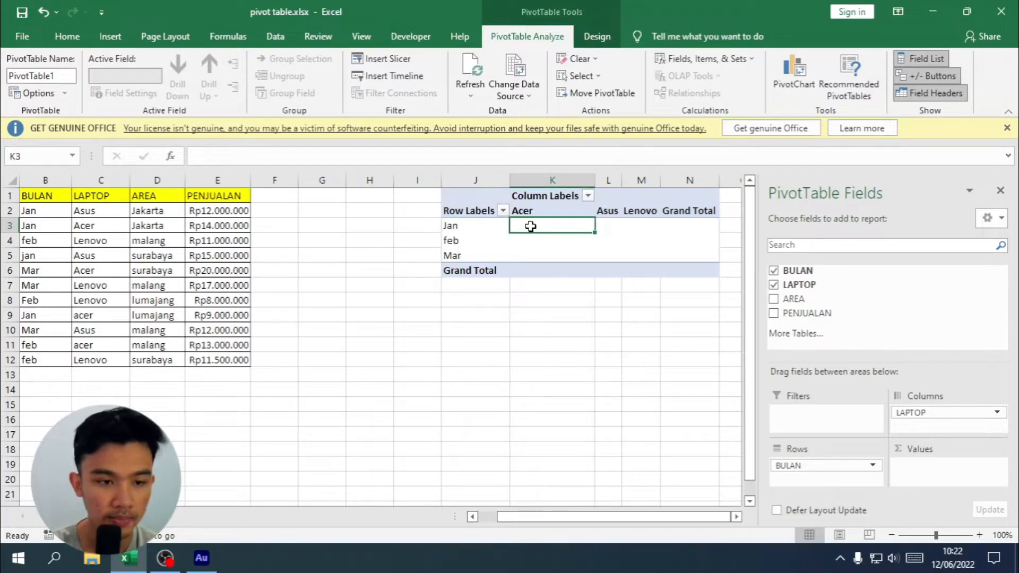
pyautogui.click(480, 241)
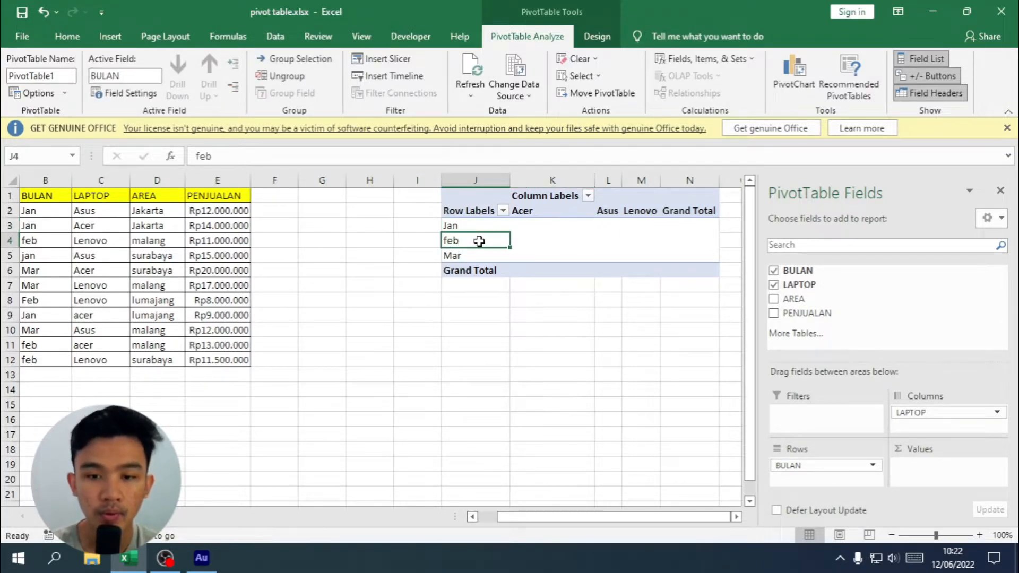
pyautogui.click(563, 238)
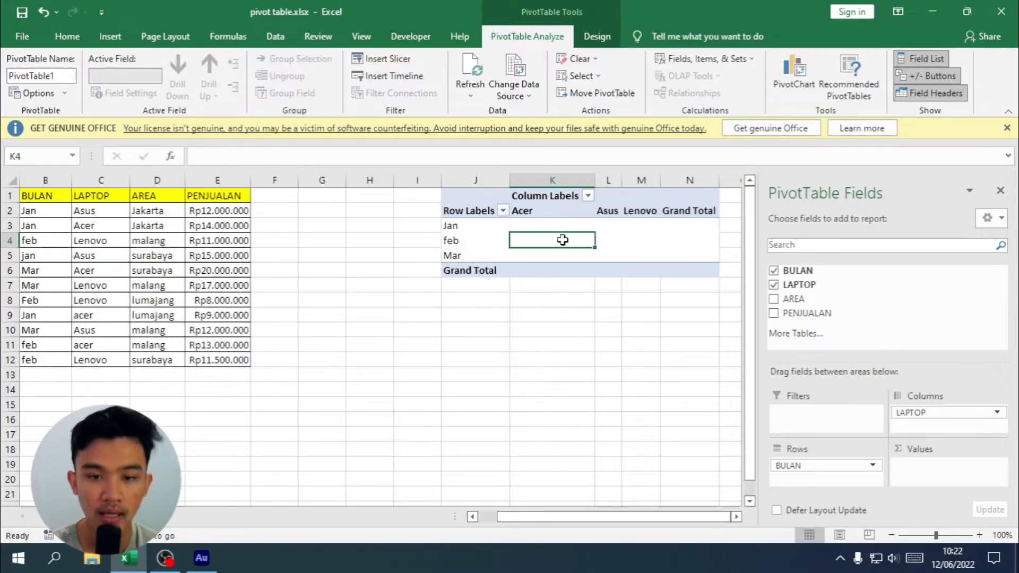
pyautogui.click(483, 250)
pyautogui.click(479, 255)
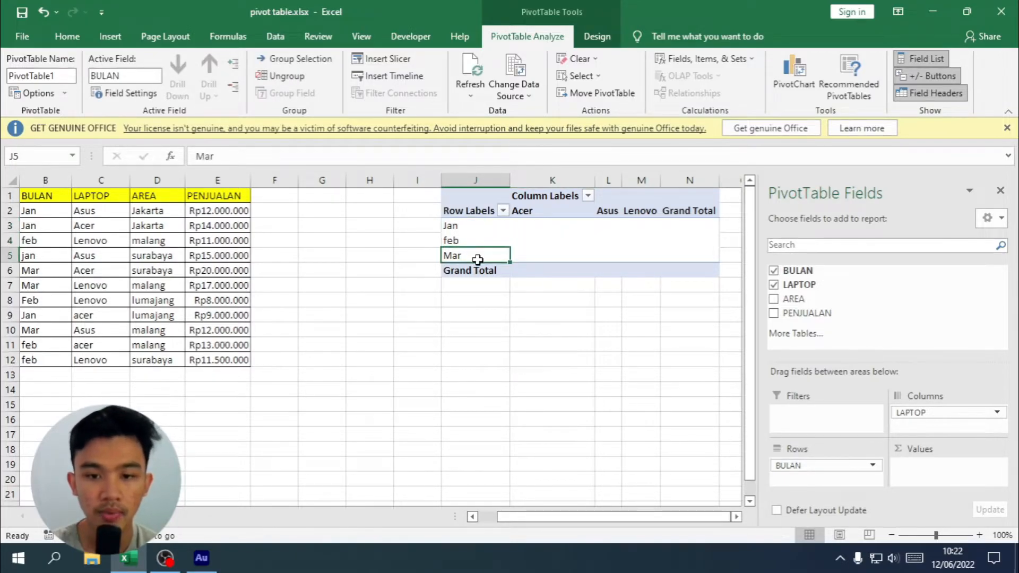
pyautogui.click(563, 259)
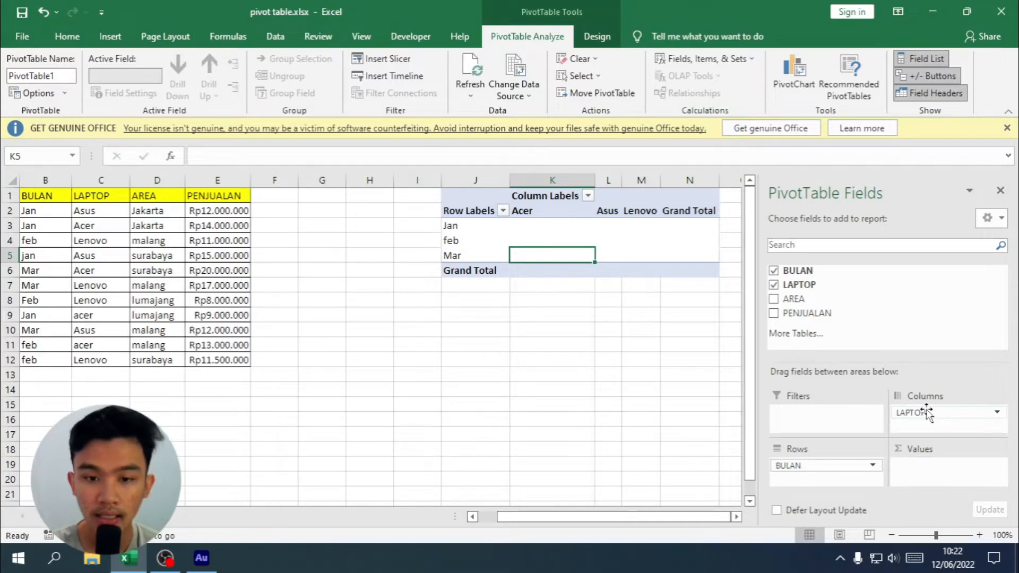
# Step: Swap the PivotTable fields, placing LAPTOP in the Rows area and BULAN in the Columns area
pyautogui.moveTo(926, 413); pyautogui.dragTo(820, 486)
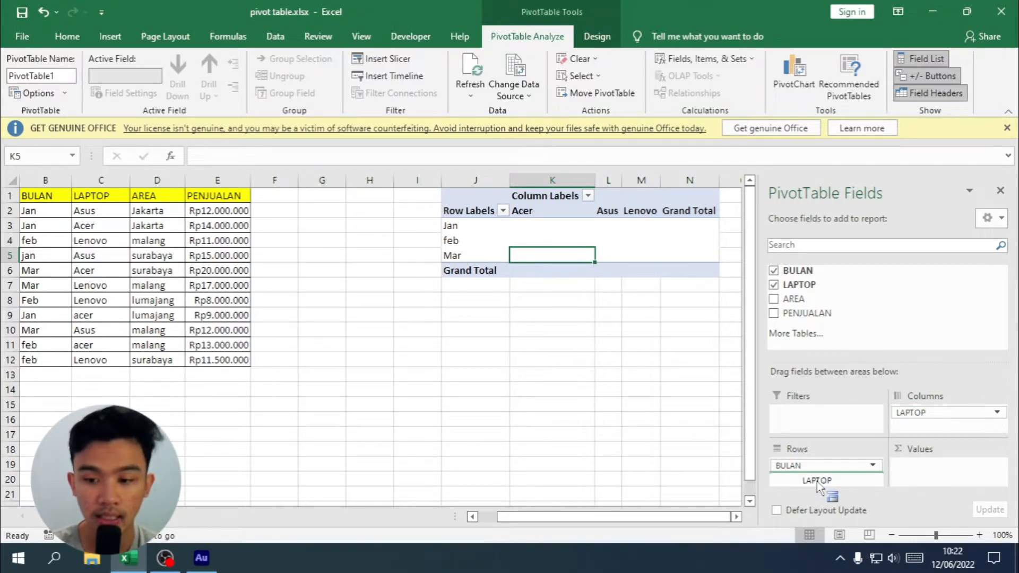
pyautogui.moveTo(818, 485); pyautogui.dragTo(921, 422)
pyautogui.click(809, 466)
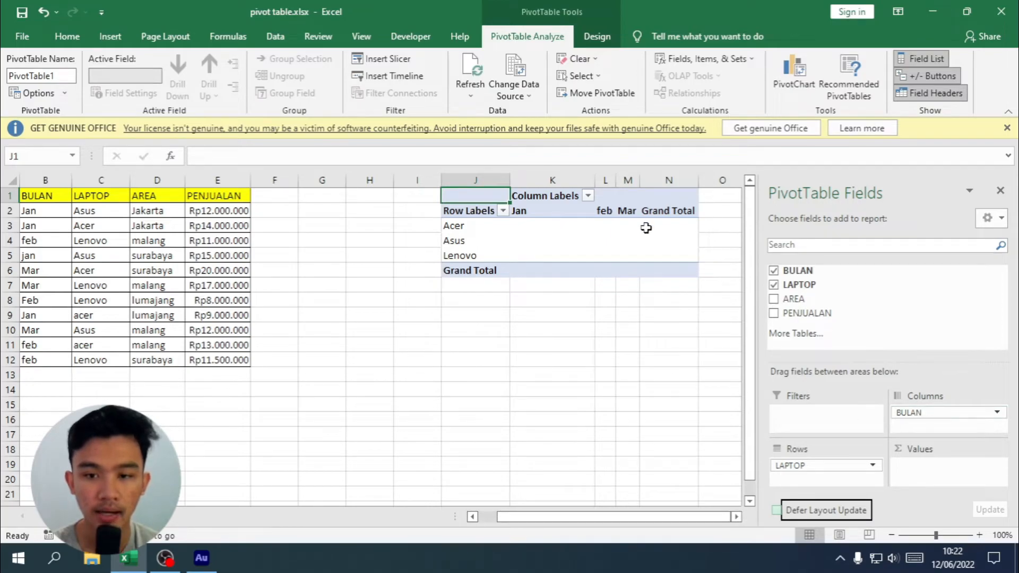
# Step: Adjust the PivotTable's column widths, narrowing the Jan column and widening the feb and Mar columns
pyautogui.moveTo(596, 183); pyautogui.dragTo(580, 183)
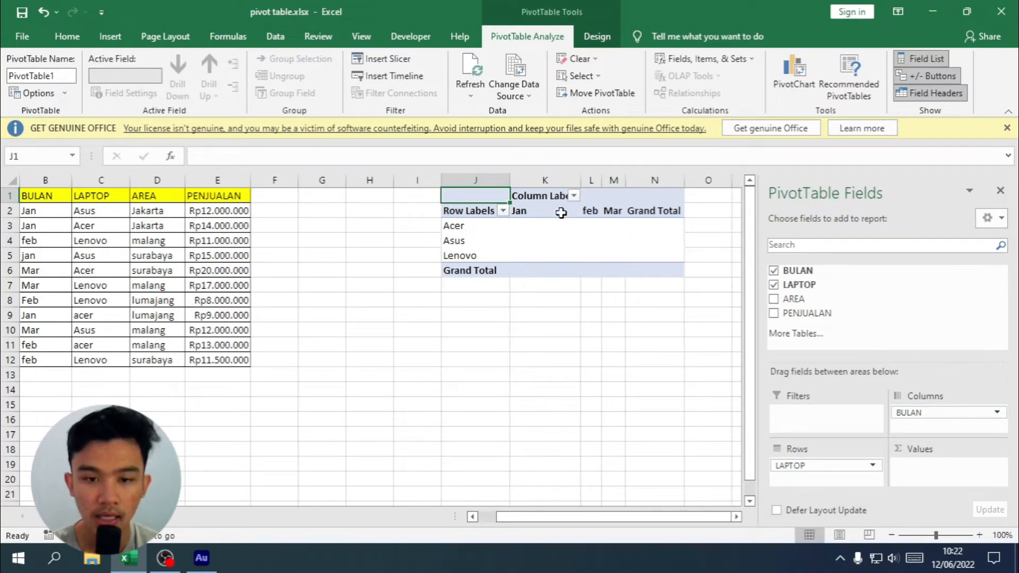
pyautogui.click(453, 227)
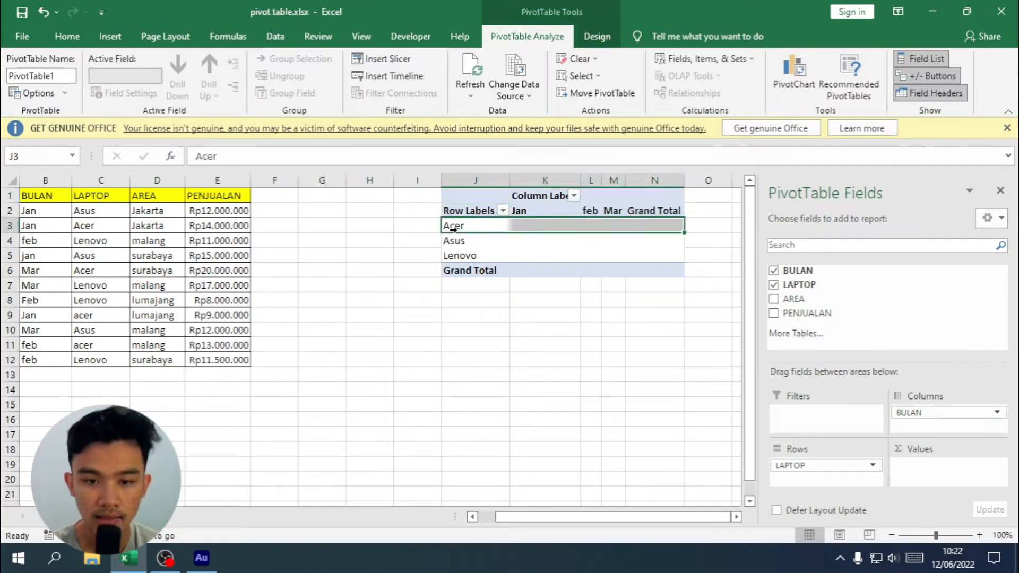
pyautogui.click(541, 227)
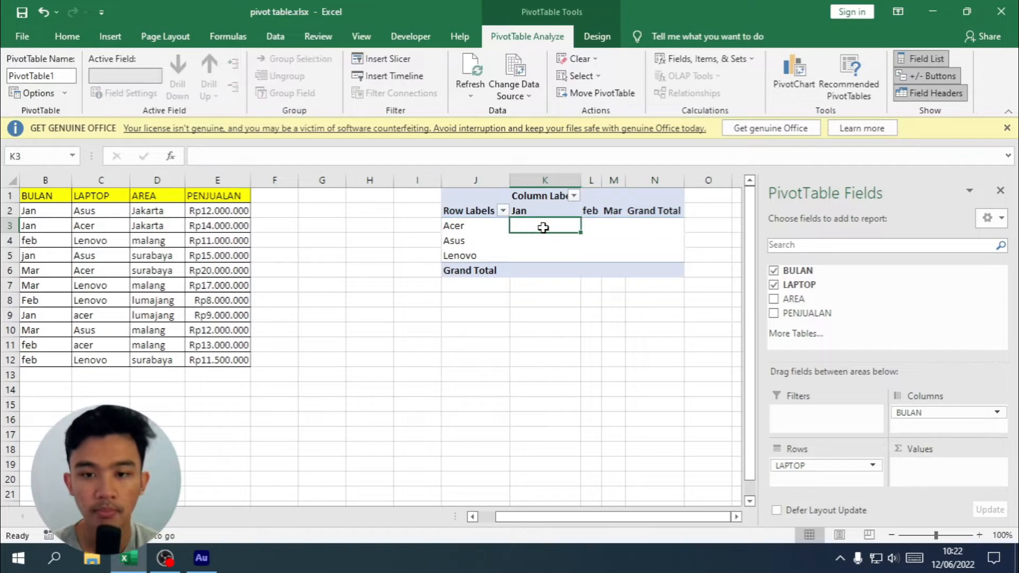
pyautogui.click(591, 226)
pyautogui.click(608, 224)
pyautogui.moveTo(626, 180)
pyautogui.mouseDown()
pyautogui.moveTo(639, 181)
pyautogui.moveTo(604, 180)
pyautogui.moveTo(619, 181)
pyautogui.mouseUp()
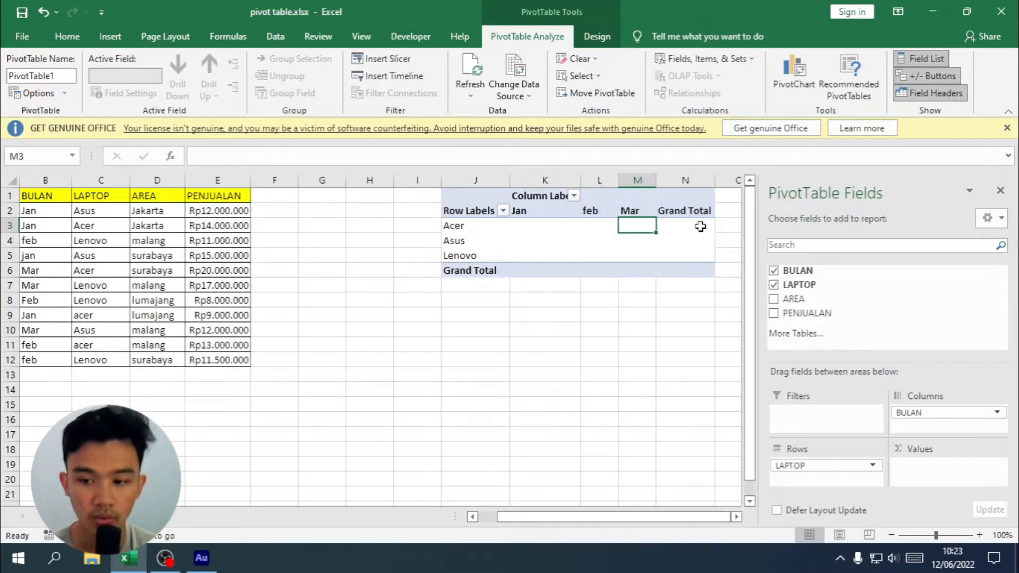
pyautogui.moveTo(581, 181); pyautogui.dragTo(571, 181)
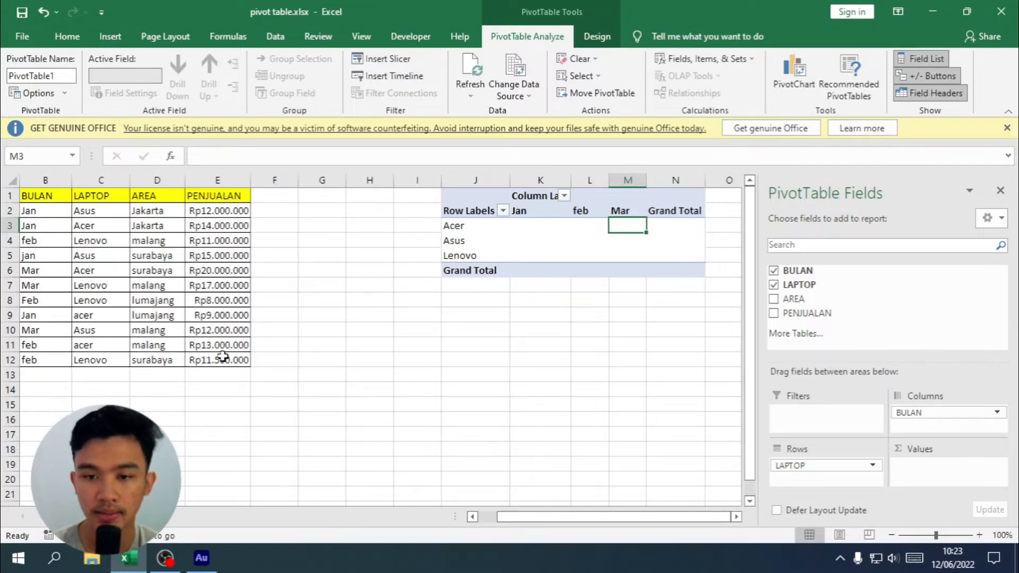
pyautogui.click(539, 231)
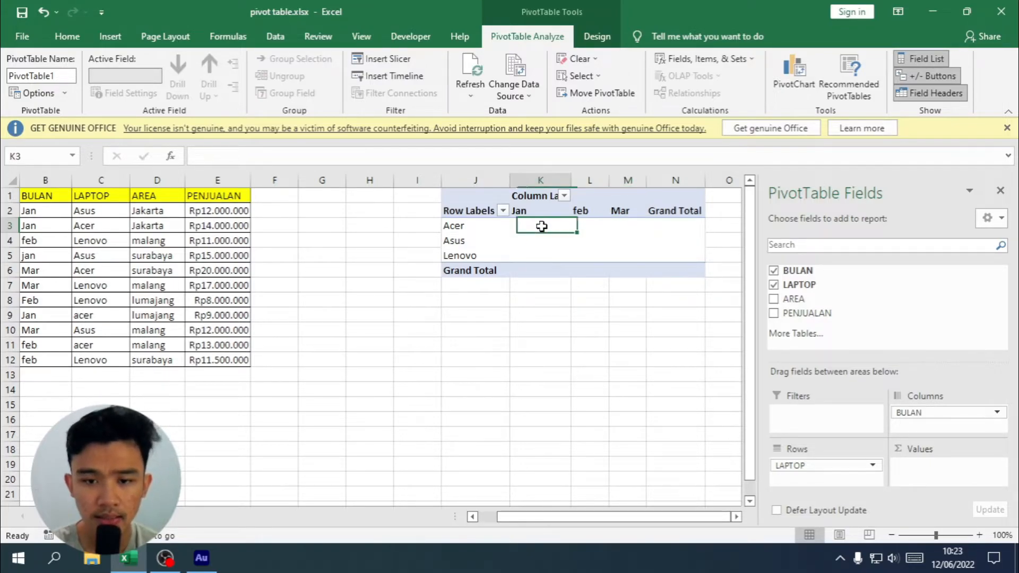
pyautogui.click(591, 237)
pyautogui.click(555, 229)
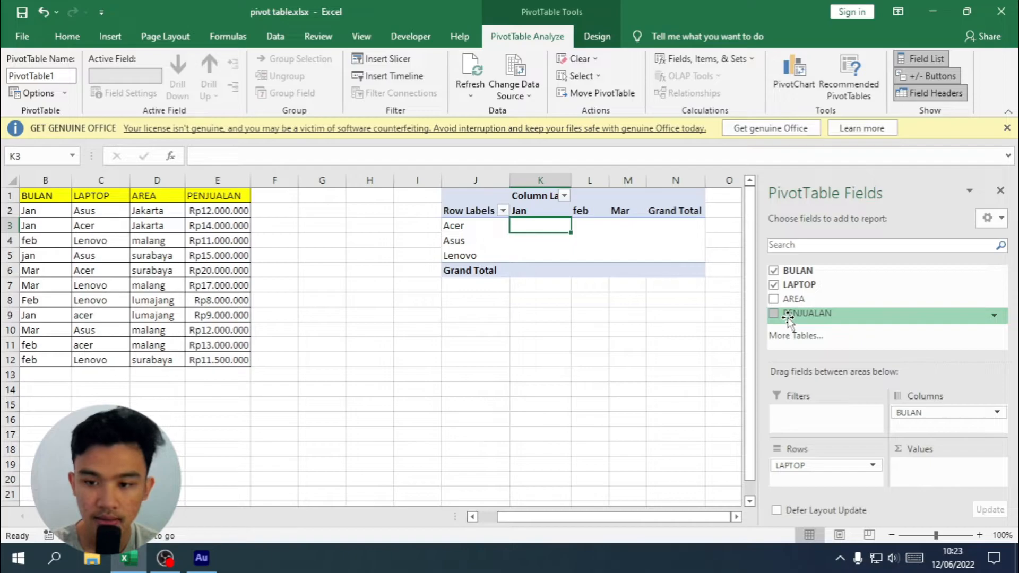
# Step: Add the PENJUALAN field to the Values area so the PivotTable sums sales for each laptop brand and month
pyautogui.moveTo(787, 317); pyautogui.dragTo(921, 474)
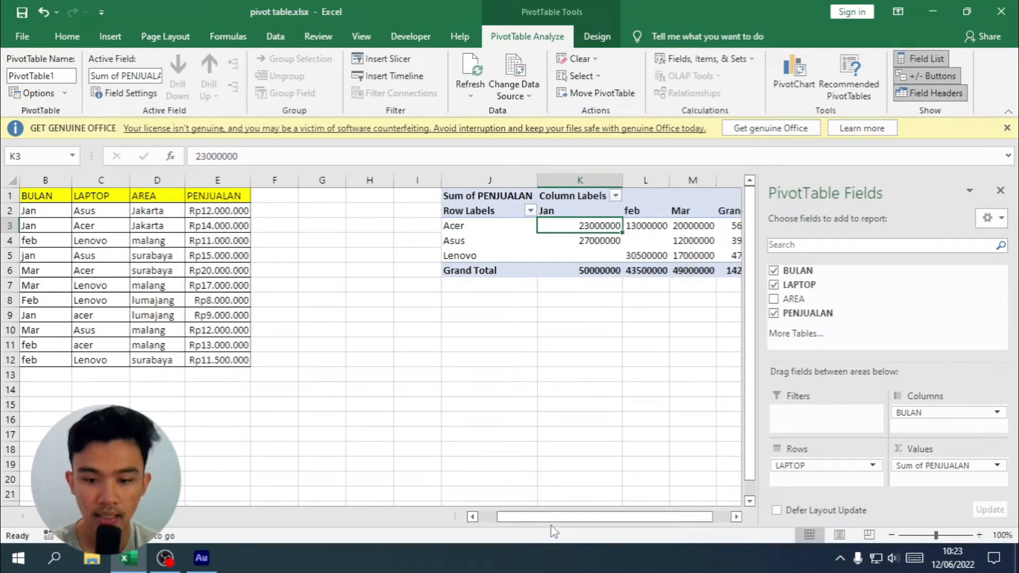
pyautogui.moveTo(572, 524); pyautogui.dragTo(589, 524)
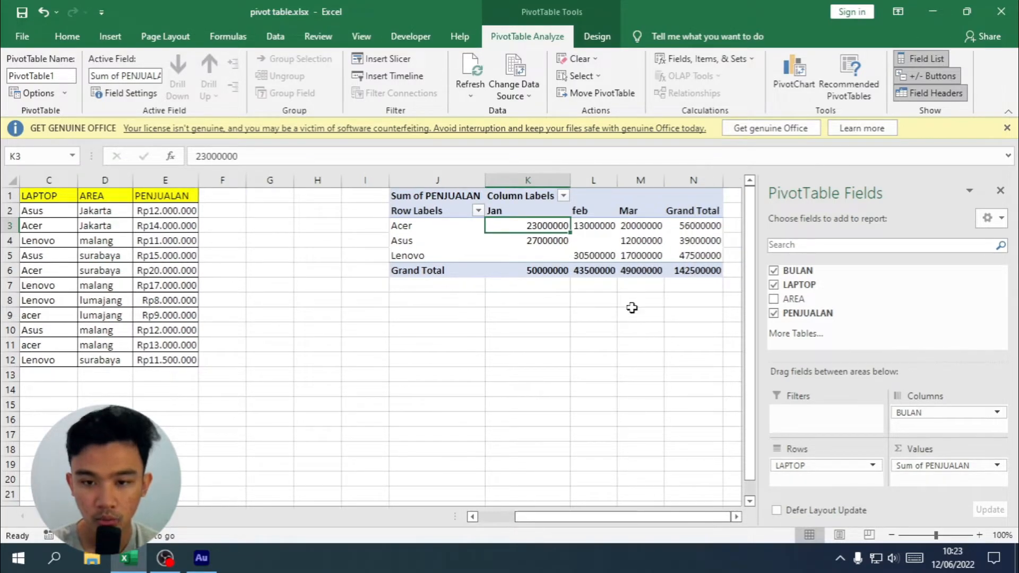
pyautogui.moveTo(586, 253)
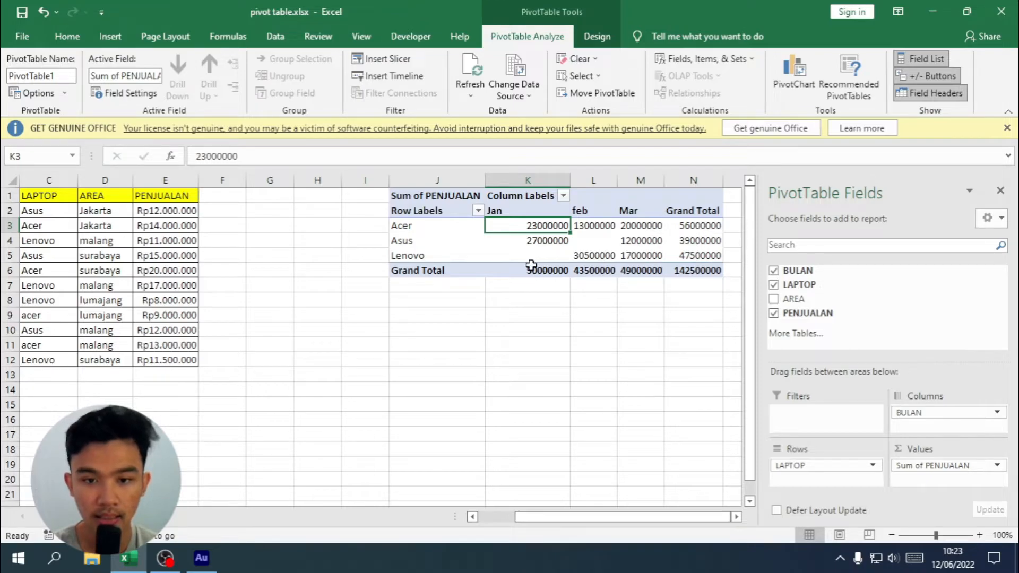
# Step: Format all the PivotTable's sales figures, including the grand totals, as Currency
pyautogui.moveTo(547, 232); pyautogui.dragTo(678, 268)
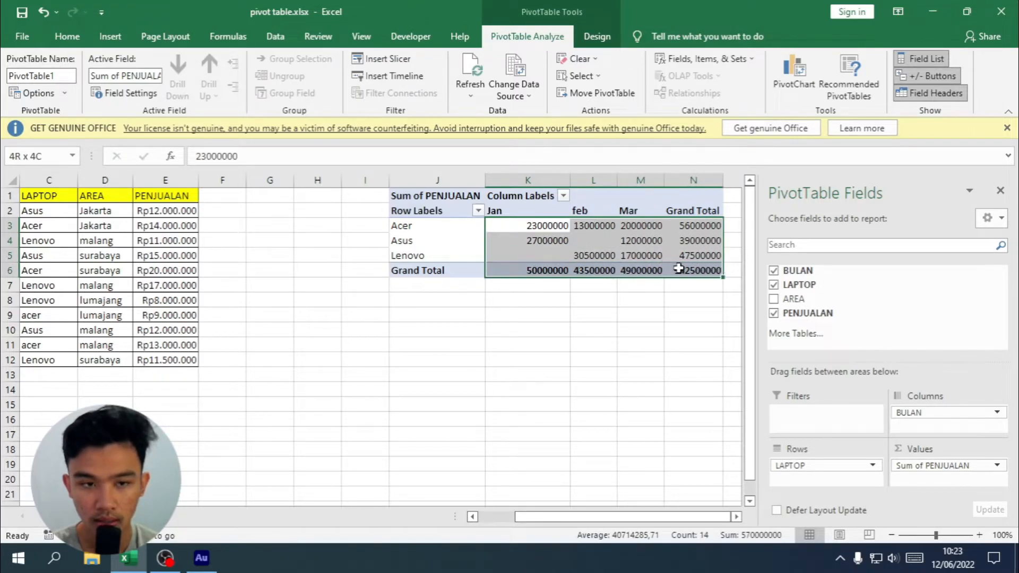
pyautogui.click(65, 37)
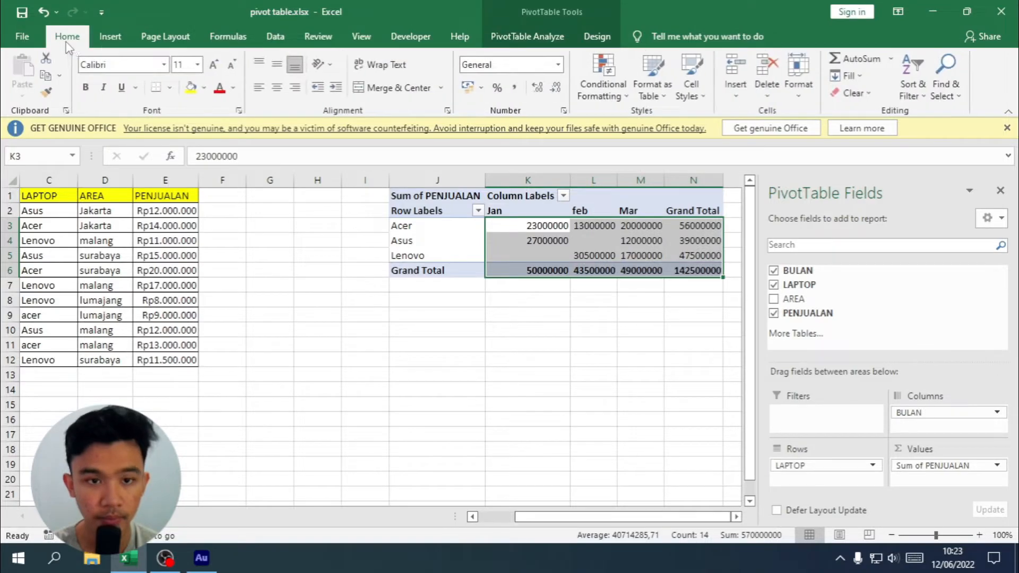
pyautogui.click(558, 65)
pyautogui.click(526, 161)
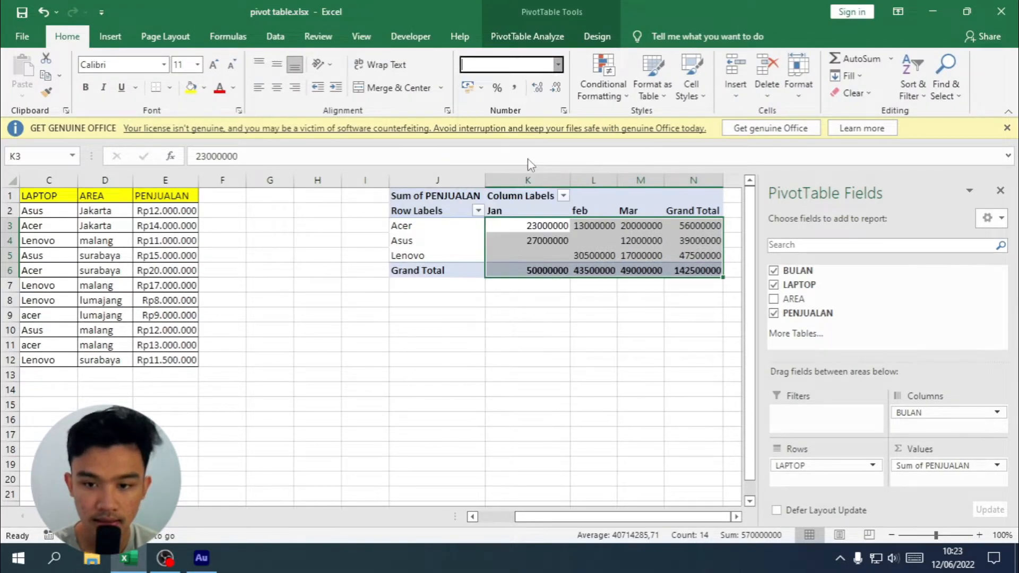
pyautogui.click(564, 348)
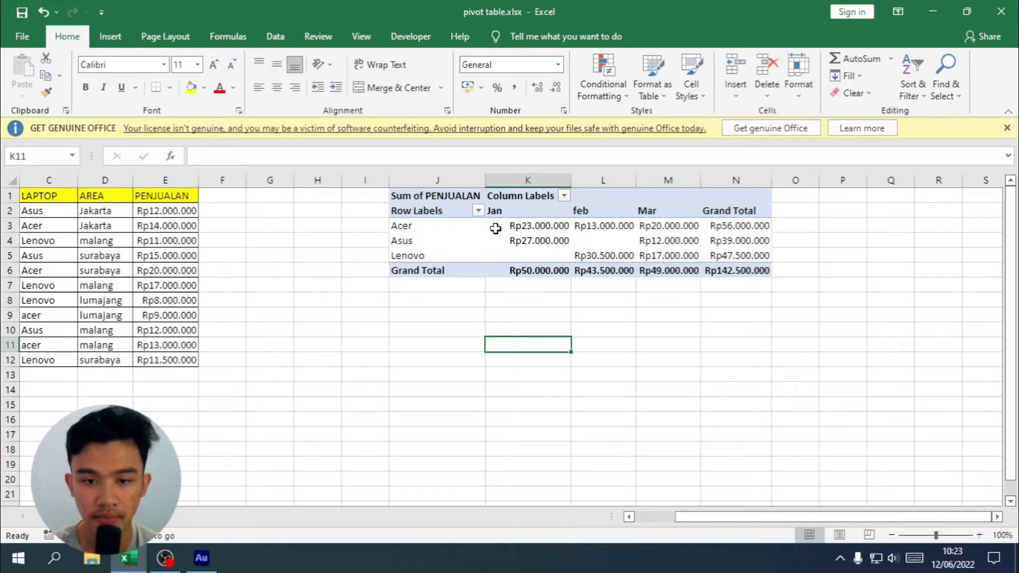
# Step: Examine Acer's sales for Jan, feb and Mar in the PivotTable, its grand totals and the source data
pyautogui.click(416, 227)
pyautogui.moveTo(532, 228)
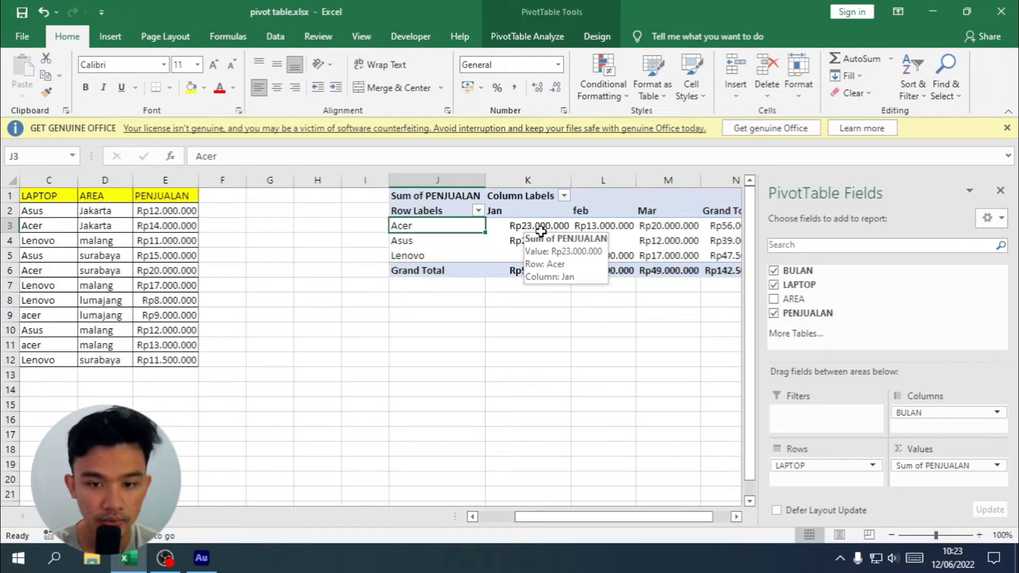
pyautogui.click(532, 228)
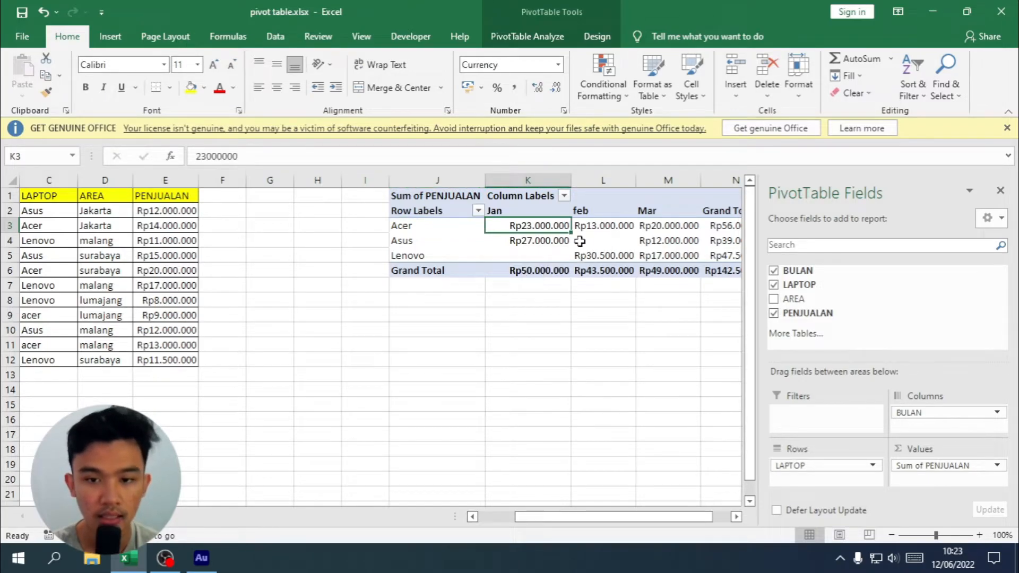
pyautogui.click(606, 226)
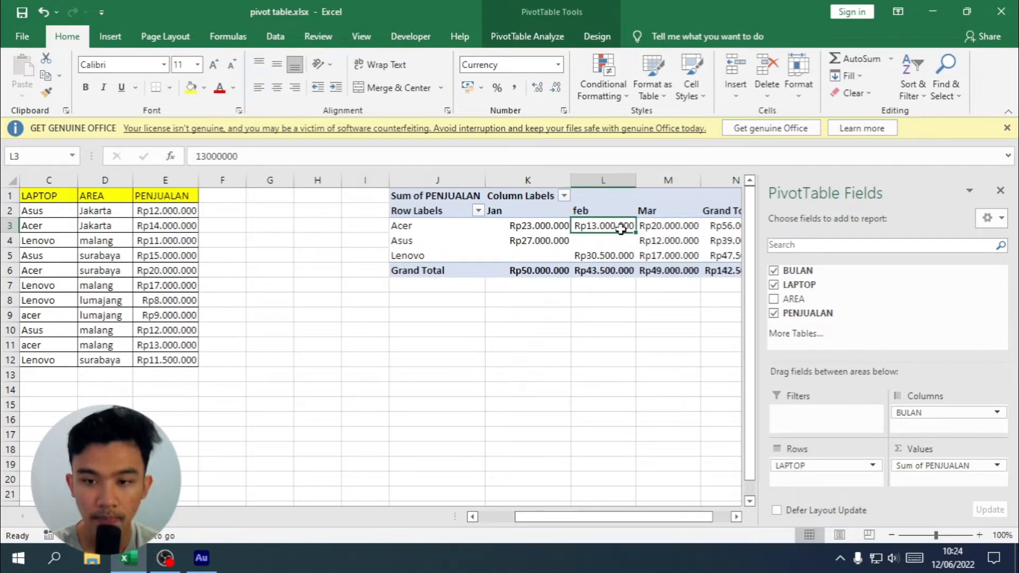
pyautogui.click(666, 228)
pyautogui.moveTo(690, 518); pyautogui.dragTo(711, 519)
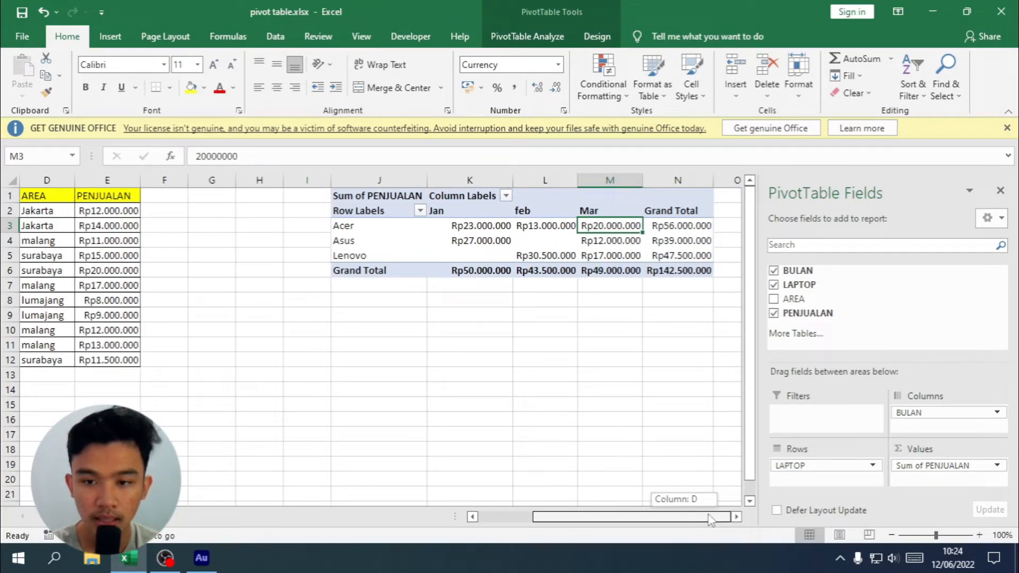
pyautogui.moveTo(711, 519); pyautogui.dragTo(653, 519)
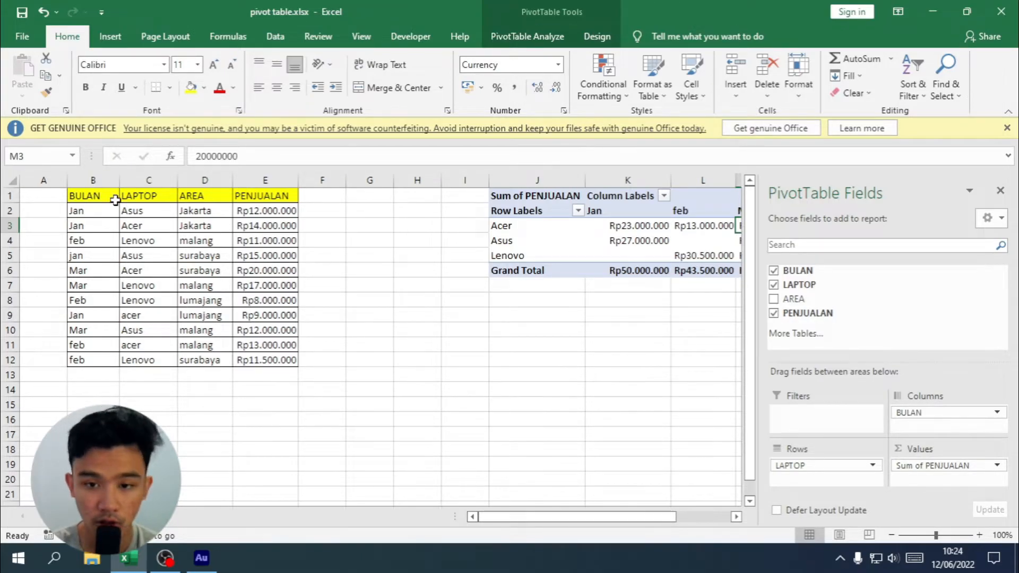
pyautogui.moveTo(571, 517); pyautogui.dragTo(627, 524)
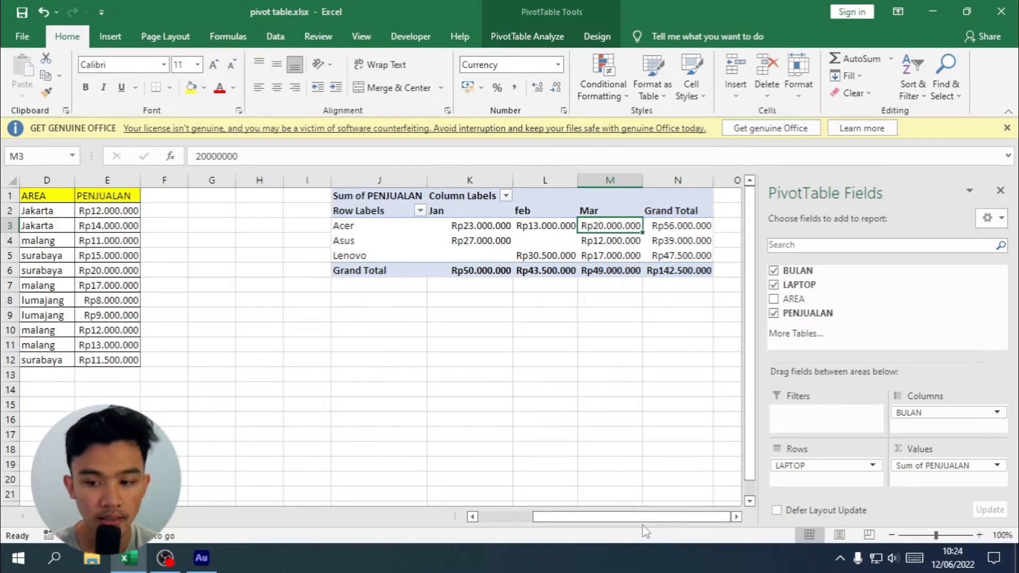
# Step: Swap the PivotTable fields, placing BULAN in the Rows area and LAPTOP in the Columns area
pyautogui.moveTo(916, 414); pyautogui.dragTo(817, 469)
pyautogui.moveTo(914, 419); pyautogui.dragTo(913, 418)
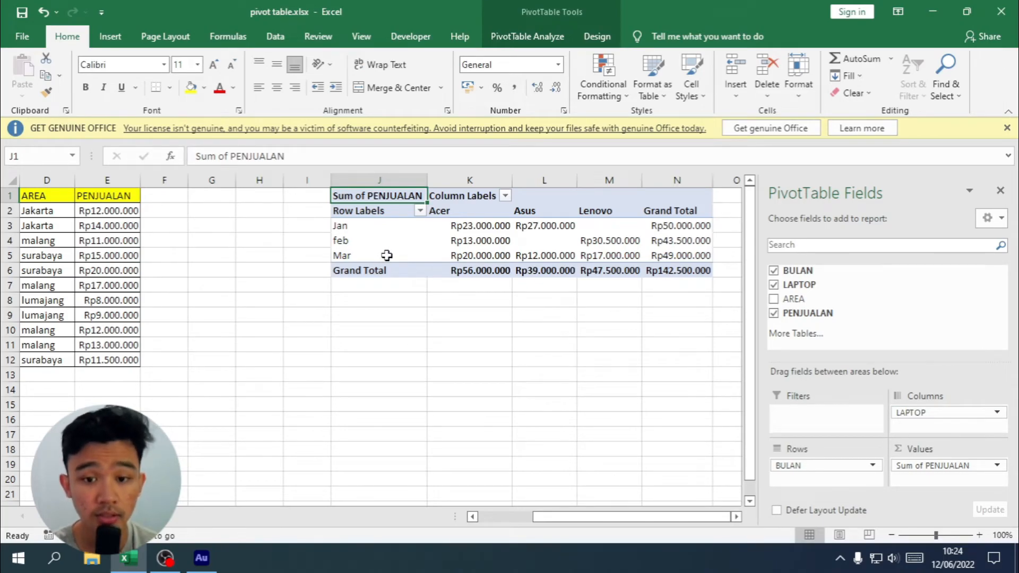
# Step: Try nesting LAPTOP beneath BULAN in the Rows area, and return LAPTOP to the Columns area
pyautogui.moveTo(923, 413); pyautogui.dragTo(796, 480)
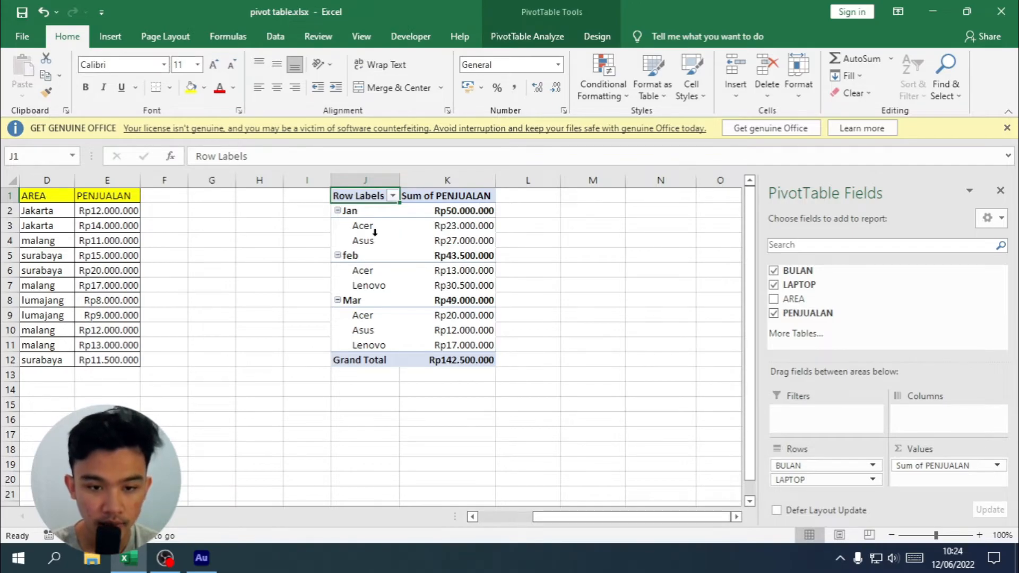
pyautogui.moveTo(493, 260)
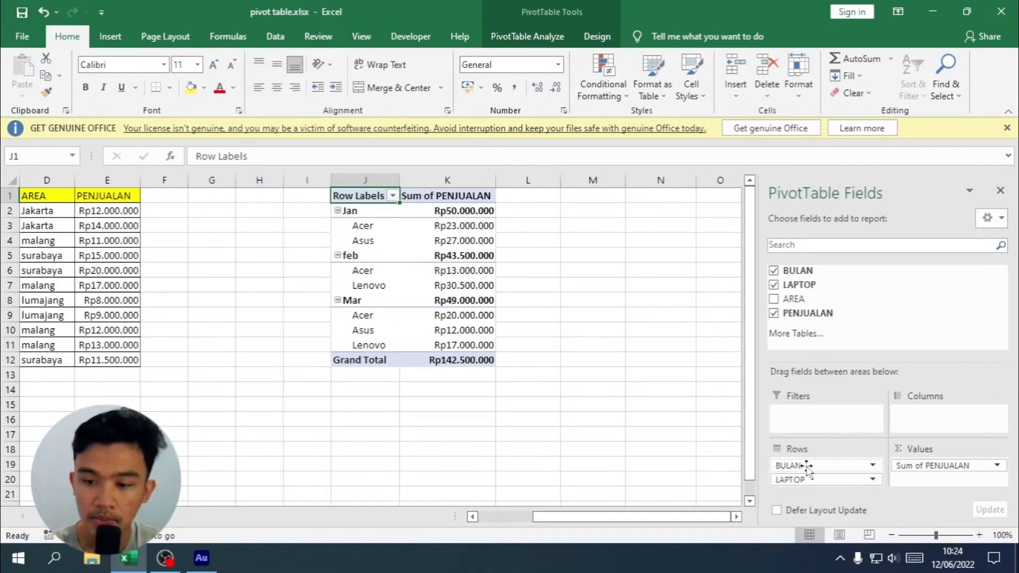
pyautogui.moveTo(794, 479); pyautogui.dragTo(926, 414)
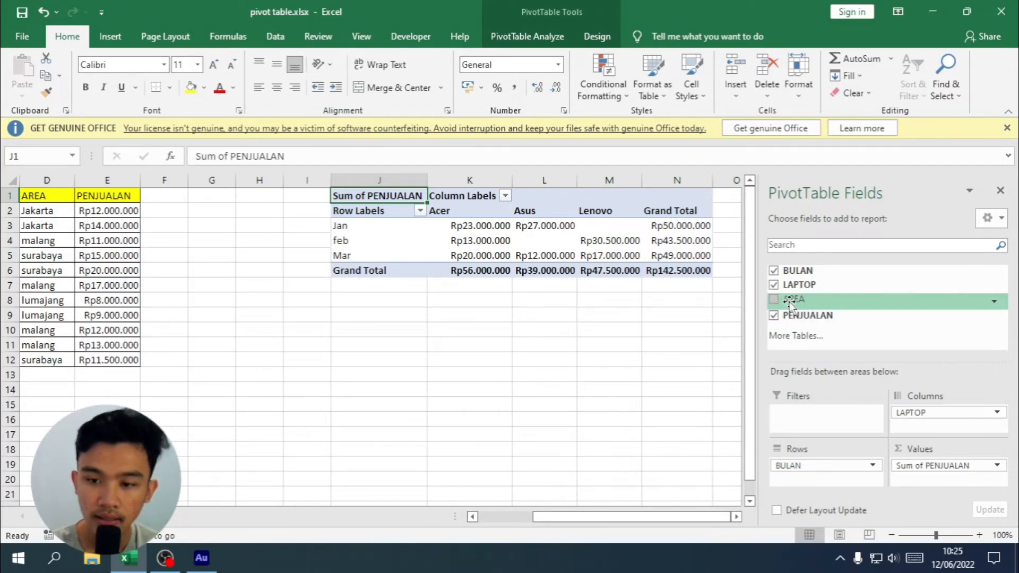
# Step: Add the AREA field to the Filters area and filter the PivotTable to show only Jakarta
pyautogui.moveTo(790, 300); pyautogui.dragTo(790, 420)
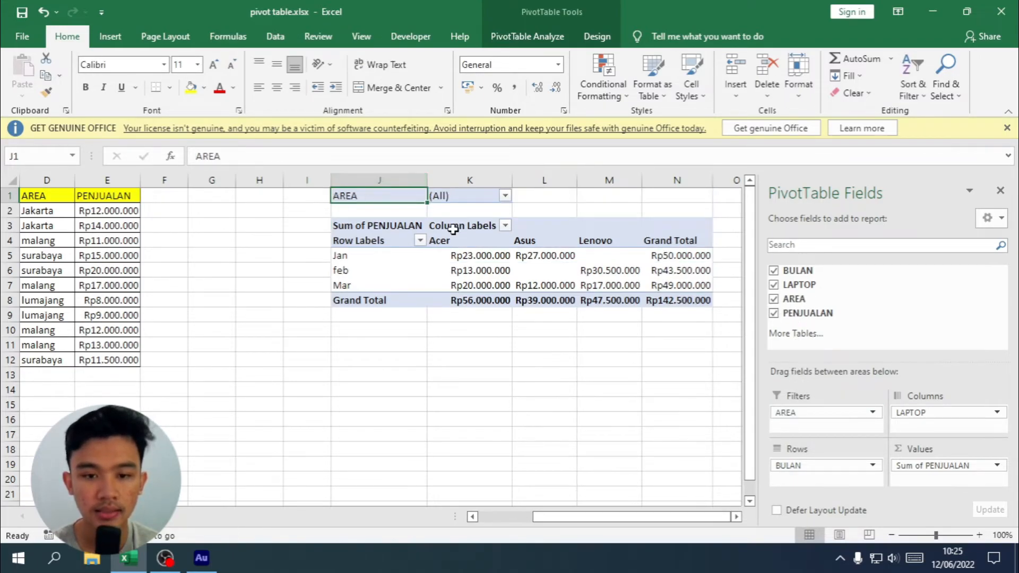
pyautogui.click(504, 196)
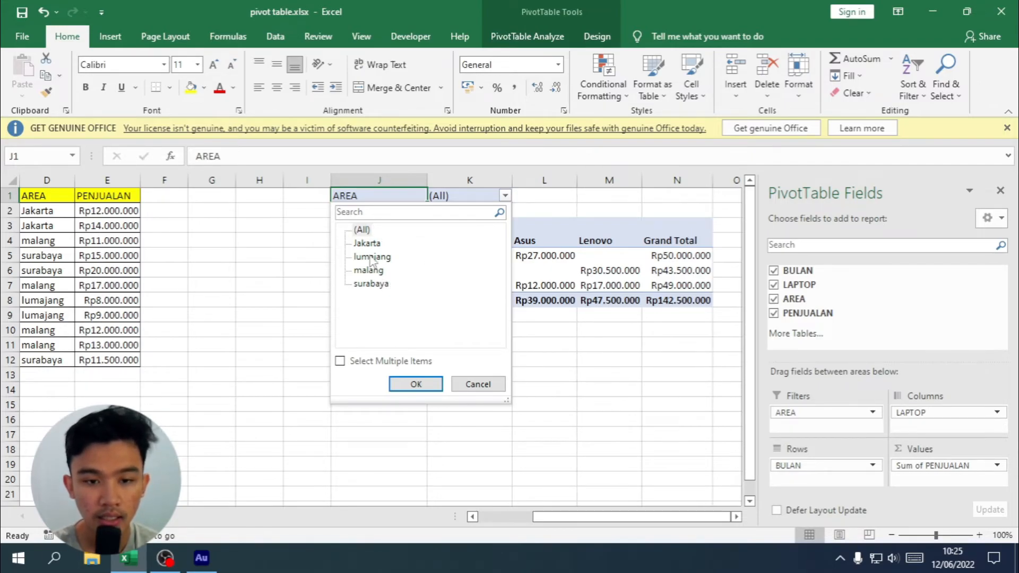
pyautogui.click(339, 361)
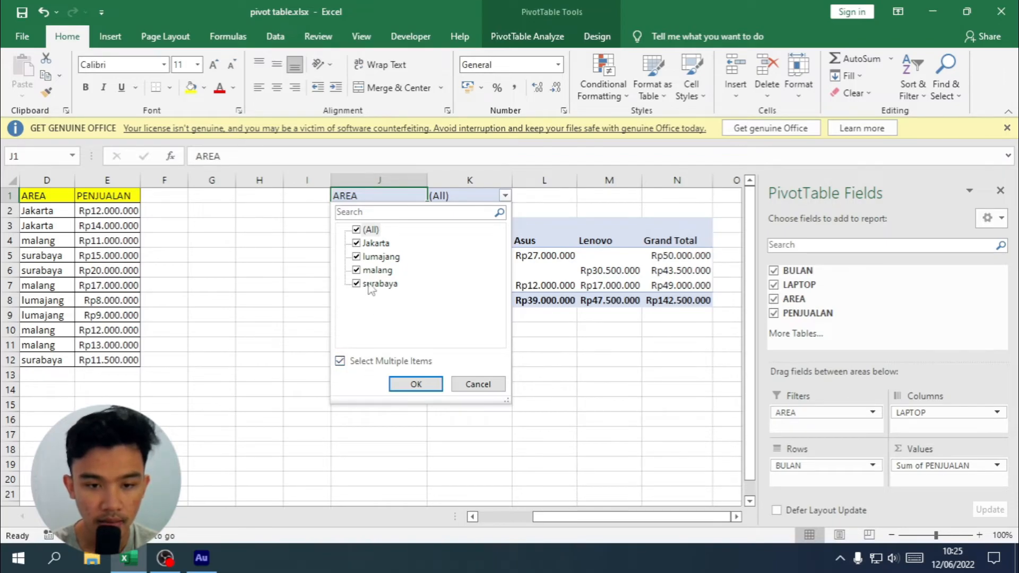
pyautogui.click(362, 232)
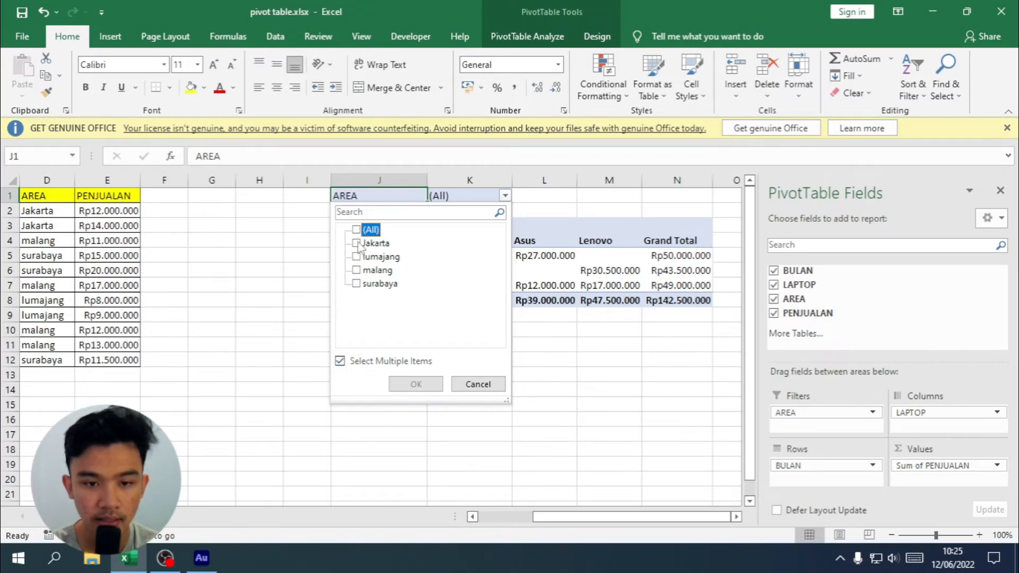
pyautogui.click(357, 243)
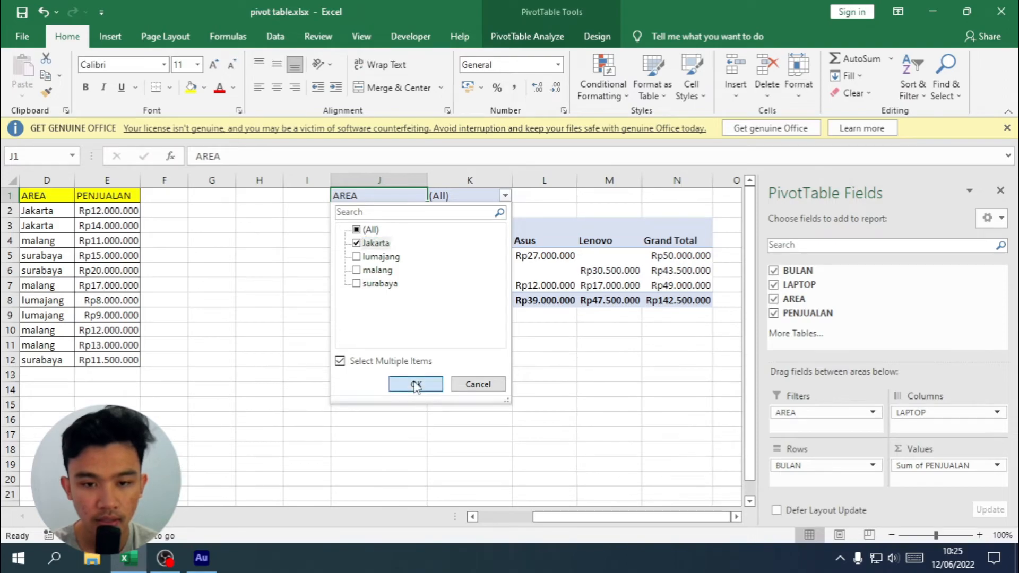
pyautogui.click(416, 384)
pyautogui.moveTo(525, 273)
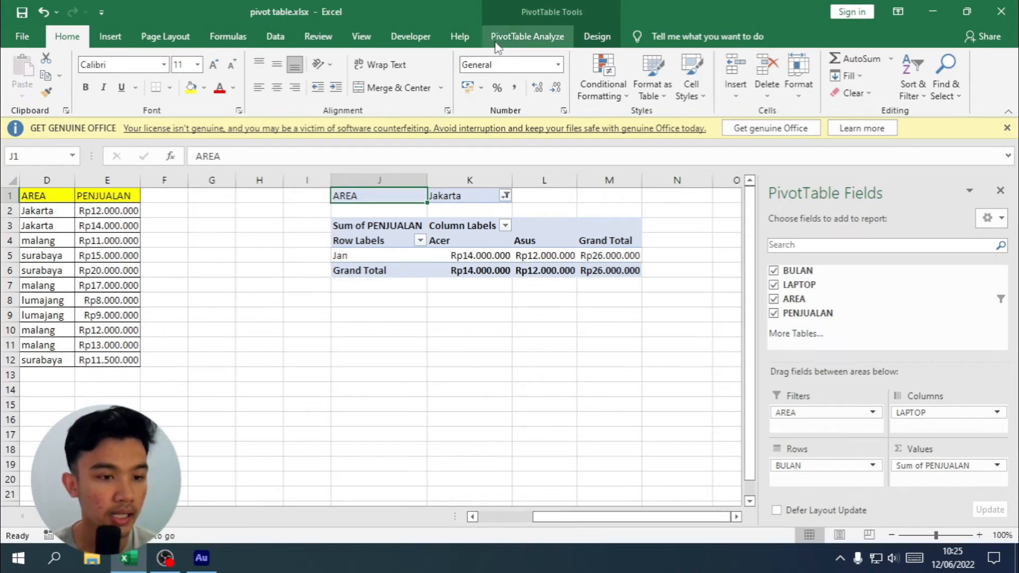
# Step: Change the AREA filter to show only malang instead of Jakarta
pyautogui.click(505, 196)
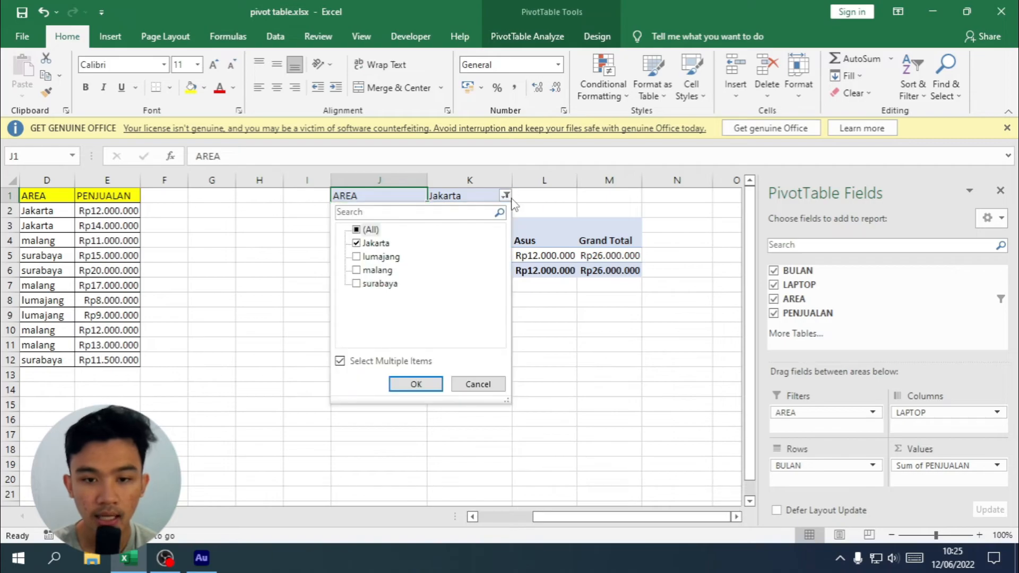
pyautogui.click(375, 243)
pyautogui.click(357, 243)
pyautogui.click(357, 270)
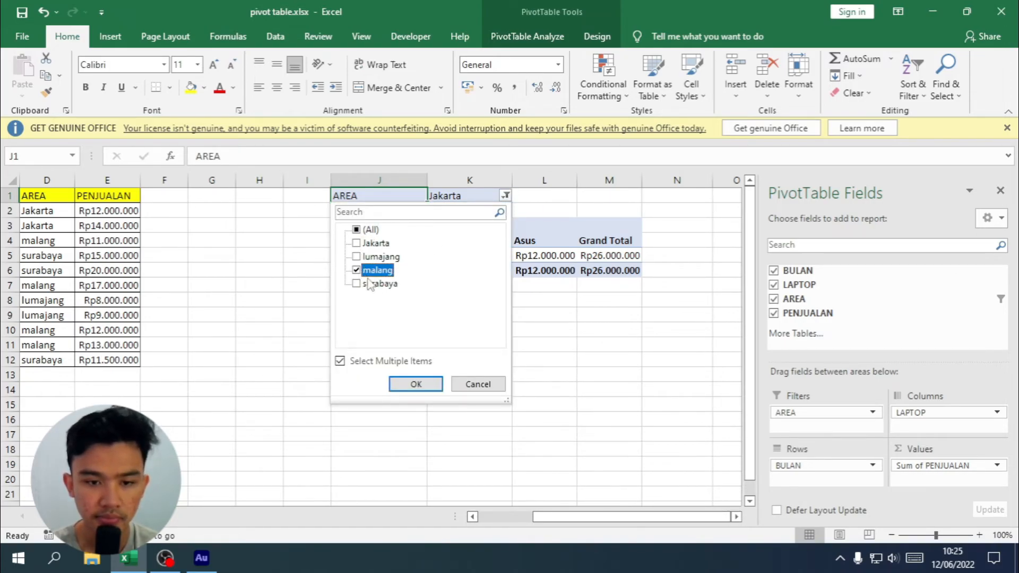
pyautogui.click(416, 384)
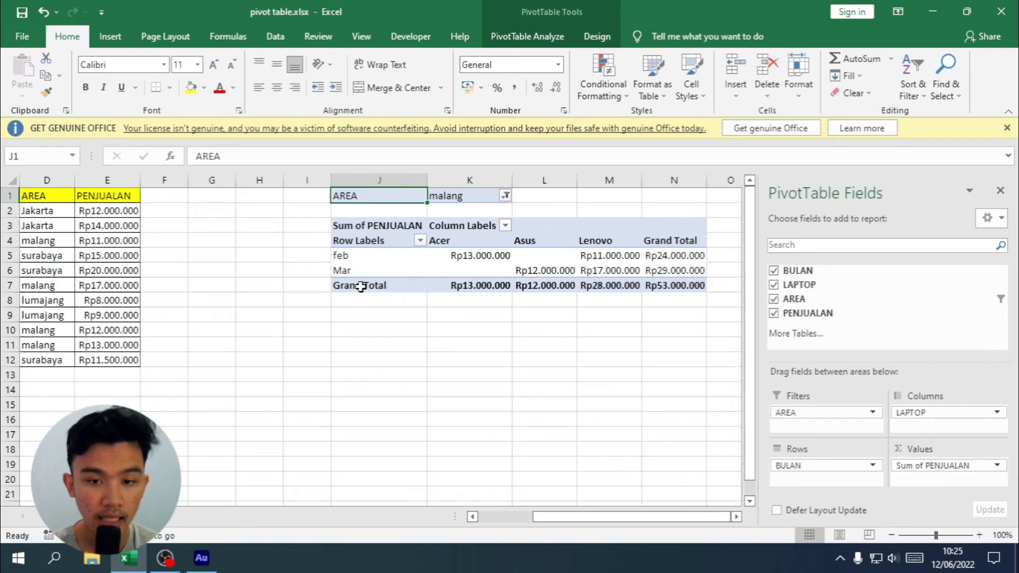
# Step: Reset the AREA filter to include all areas
pyautogui.click(506, 196)
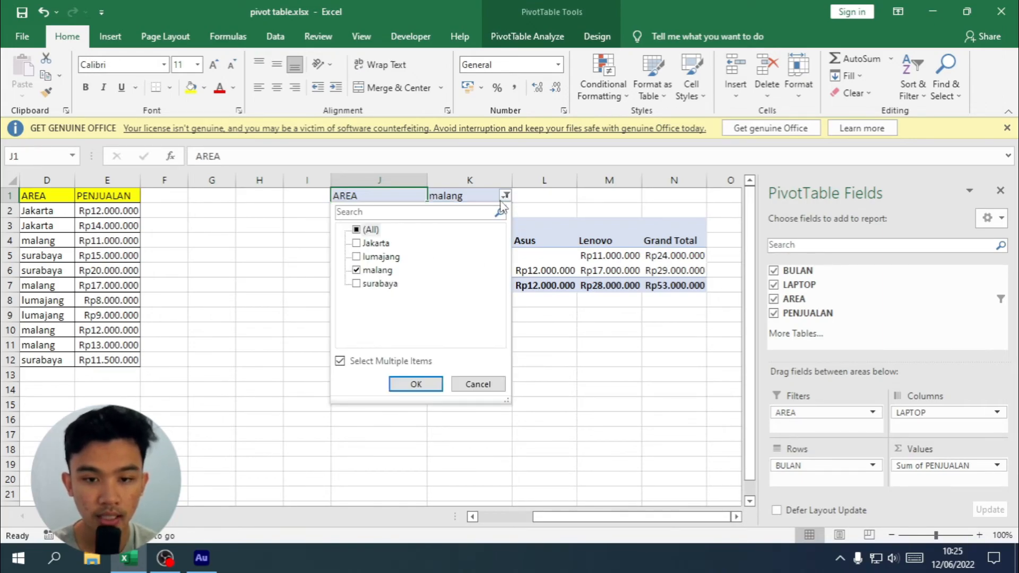
pyautogui.click(368, 229)
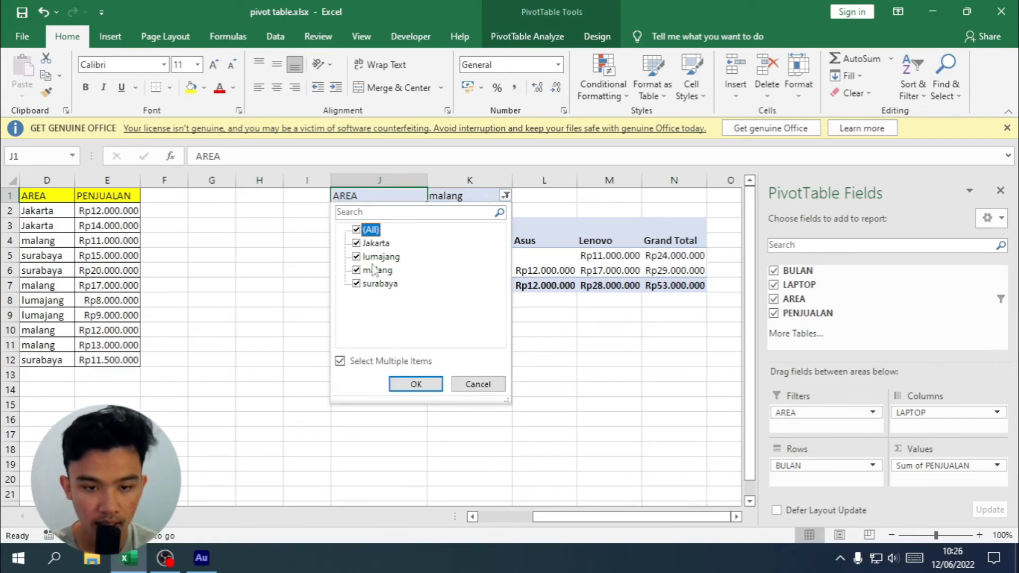
pyautogui.click(416, 384)
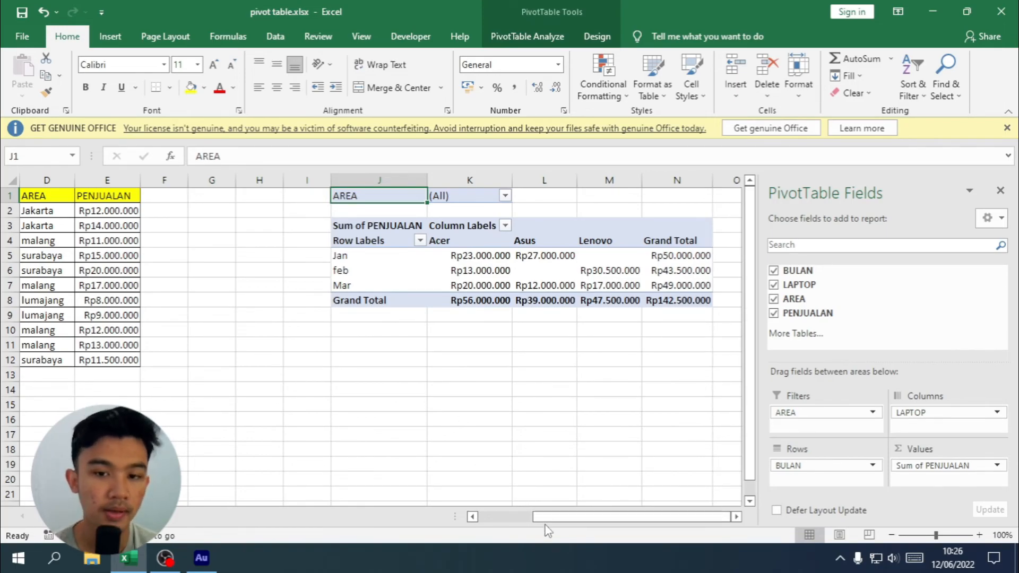
# Step: Close the PivotTable field list and show the source data and the PivotTable side by side
pyautogui.moveTo(545, 525); pyautogui.dragTo(511, 531)
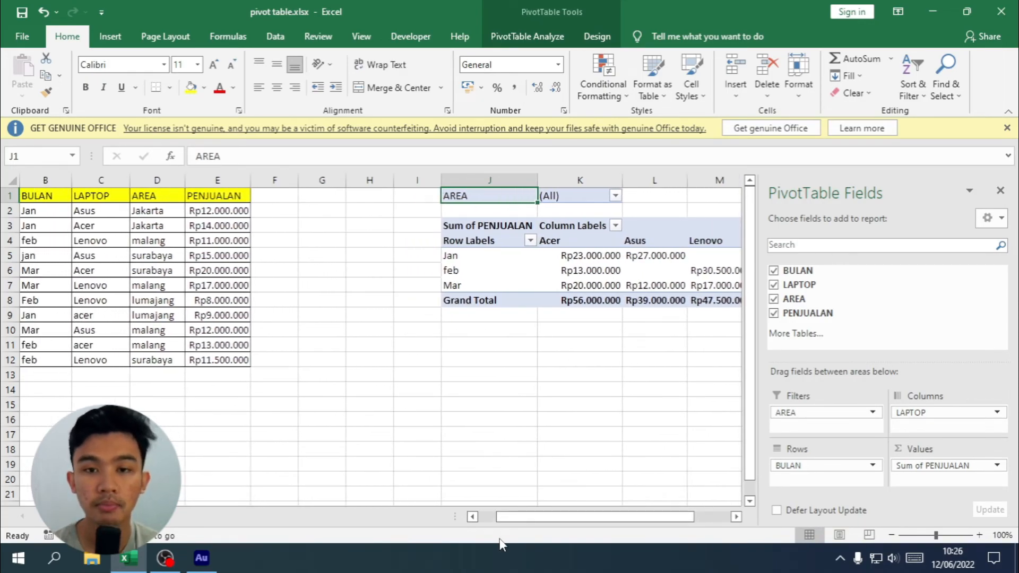
pyautogui.click(1001, 191)
pyautogui.moveTo(677, 525); pyautogui.dragTo(618, 518)
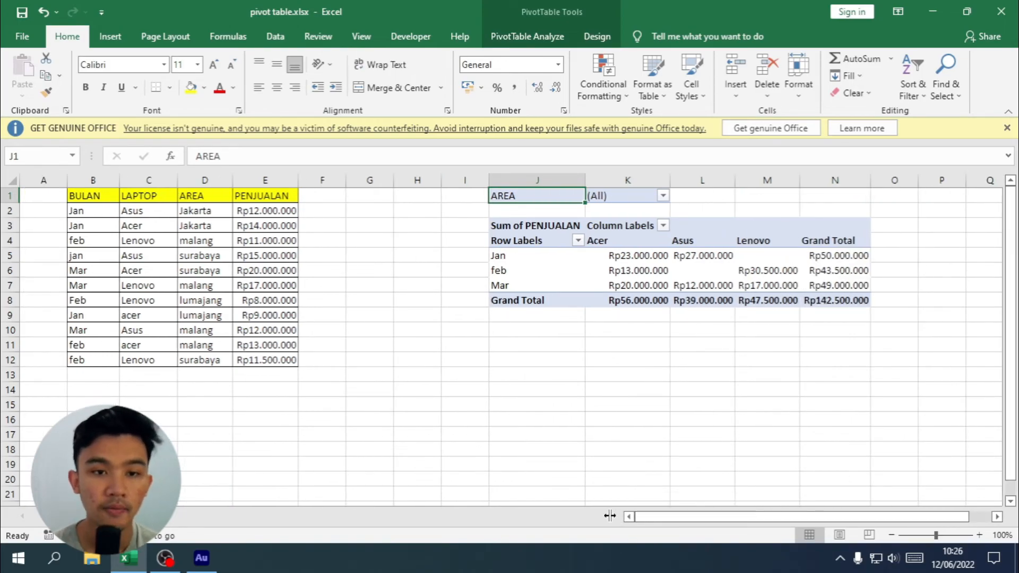